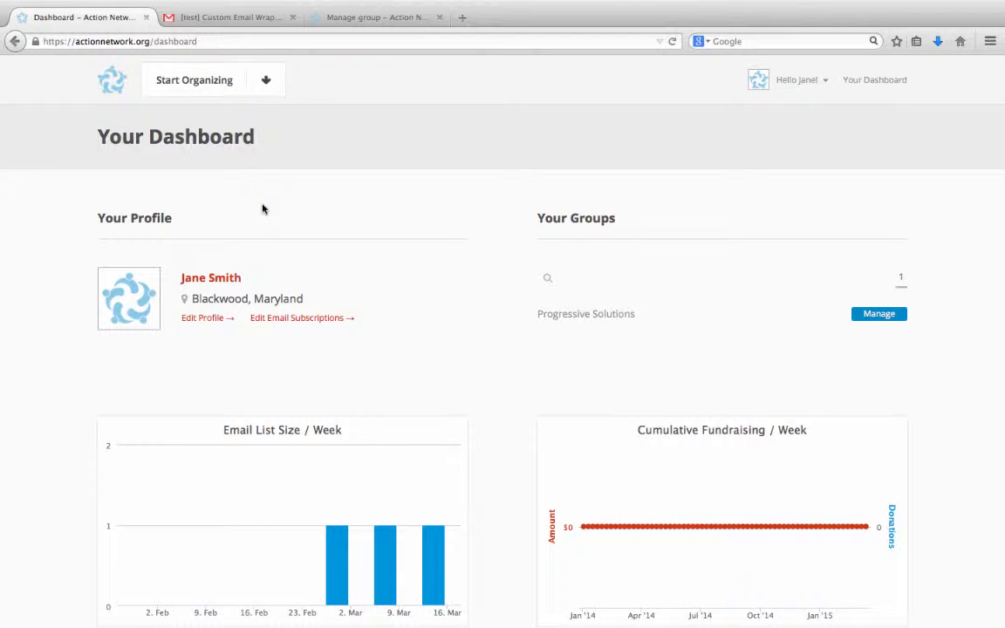
# Open the email wrappers of the Progressive Solutions group list.
pyautogui.click(224, 90)
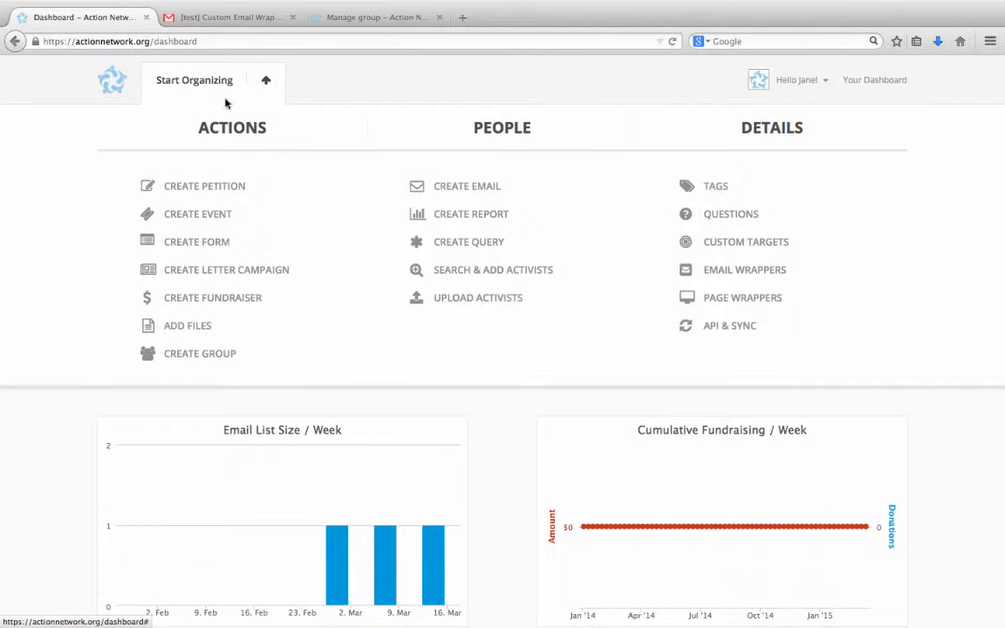
pyautogui.click(723, 271)
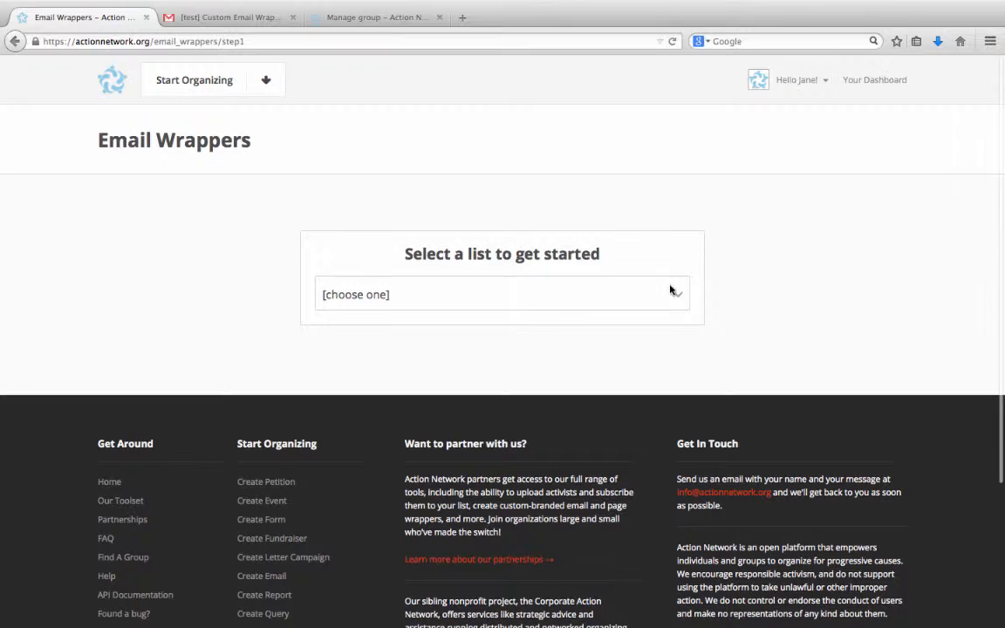
pyautogui.click(672, 292)
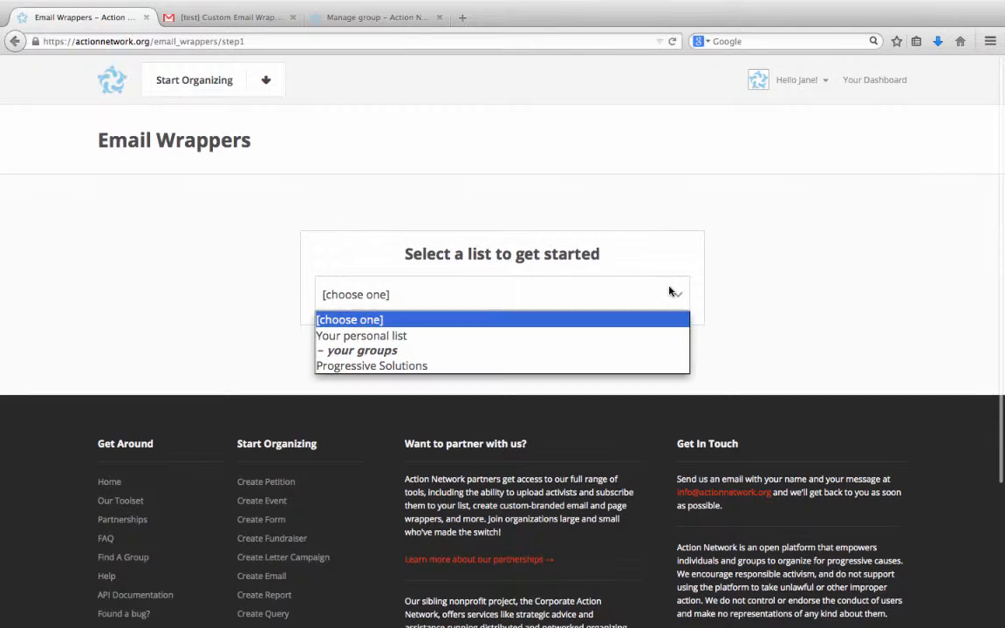
pyautogui.click(432, 367)
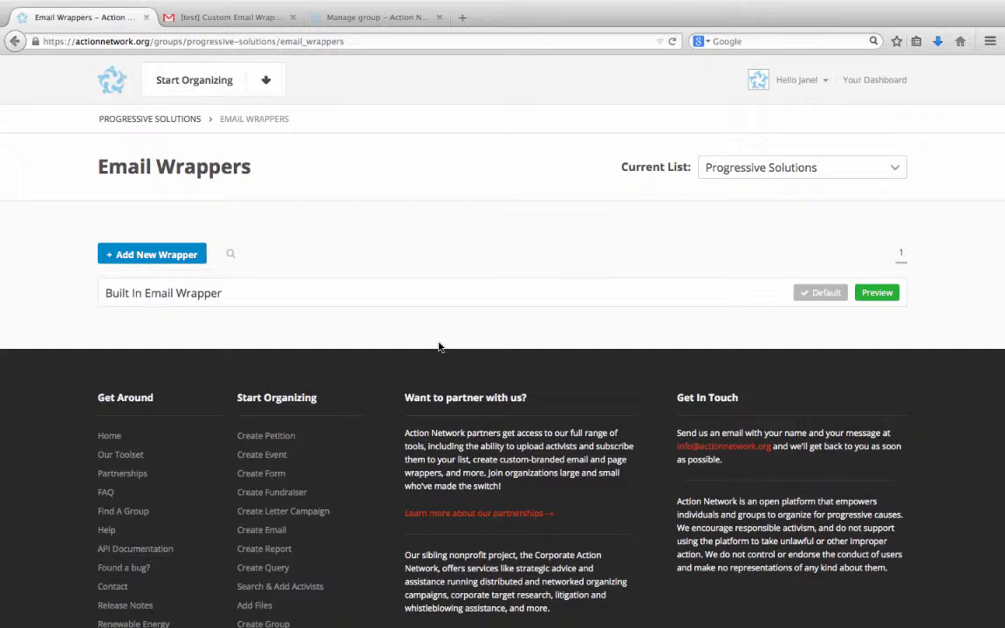
# Add a new email wrapper and name it "Tutorial Email Wrapper".
pyautogui.click(163, 262)
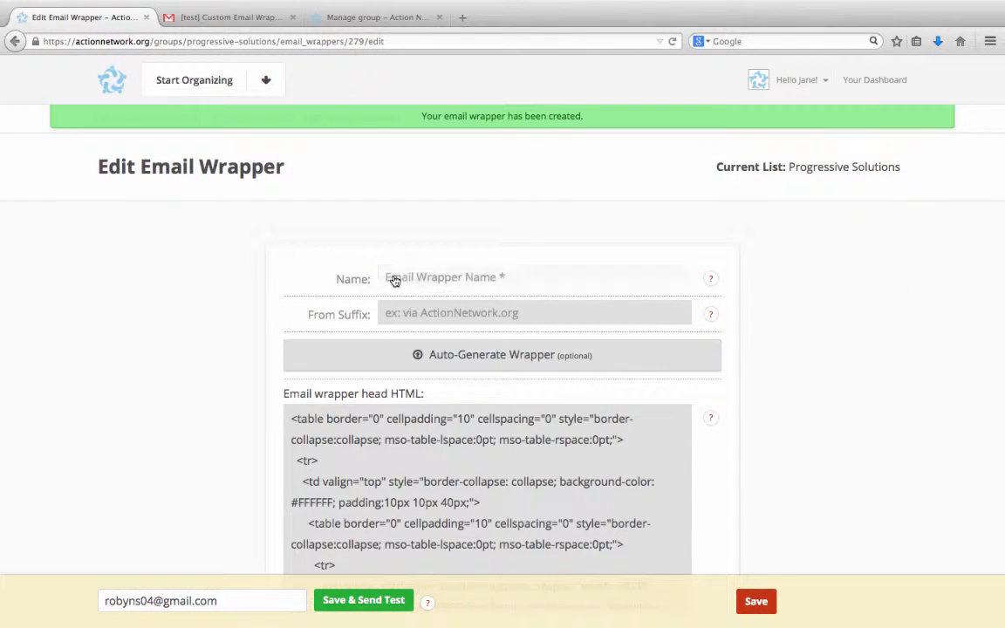
pyautogui.click(393, 278)
pyautogui.write('Tutorial Email Wrapper')
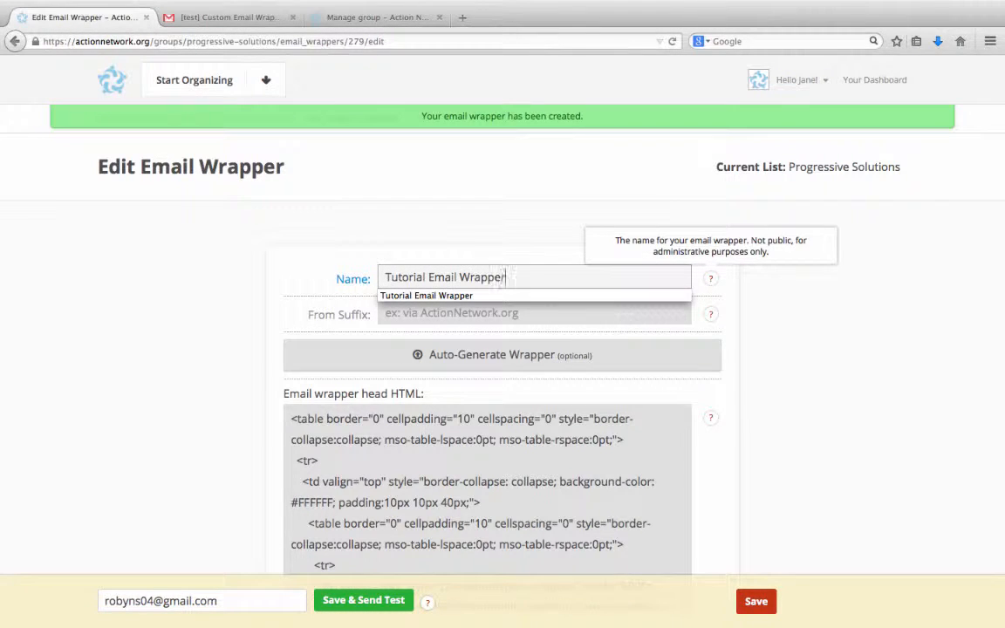
pyautogui.click(280, 289)
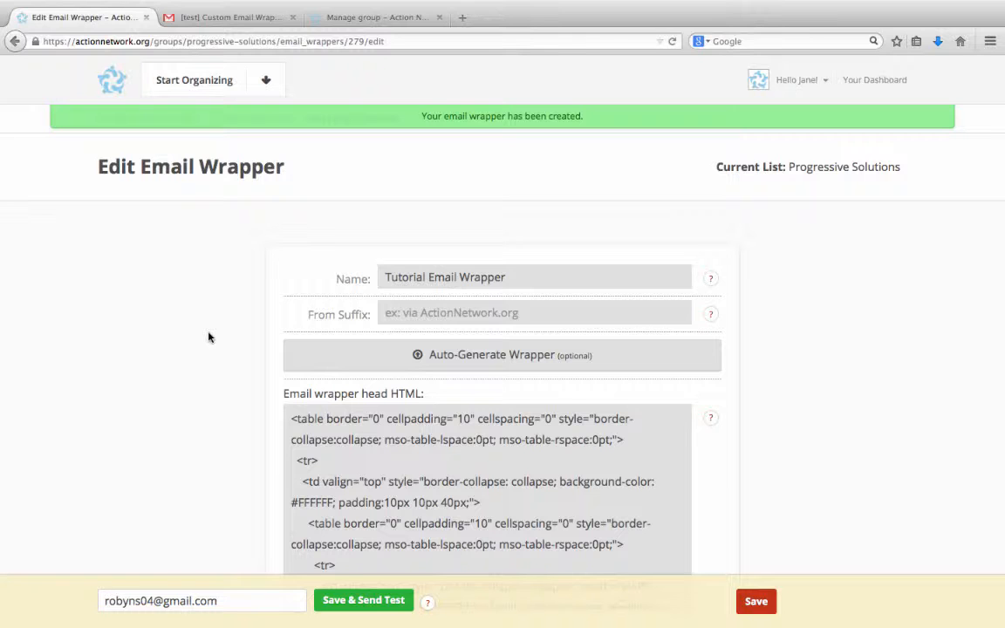
# Auto-generate the email wrapper from the logo file "AN logo transparent.png", accepting that the current wrapper is overwritten.
pyautogui.scroll(-3, 209, 338)
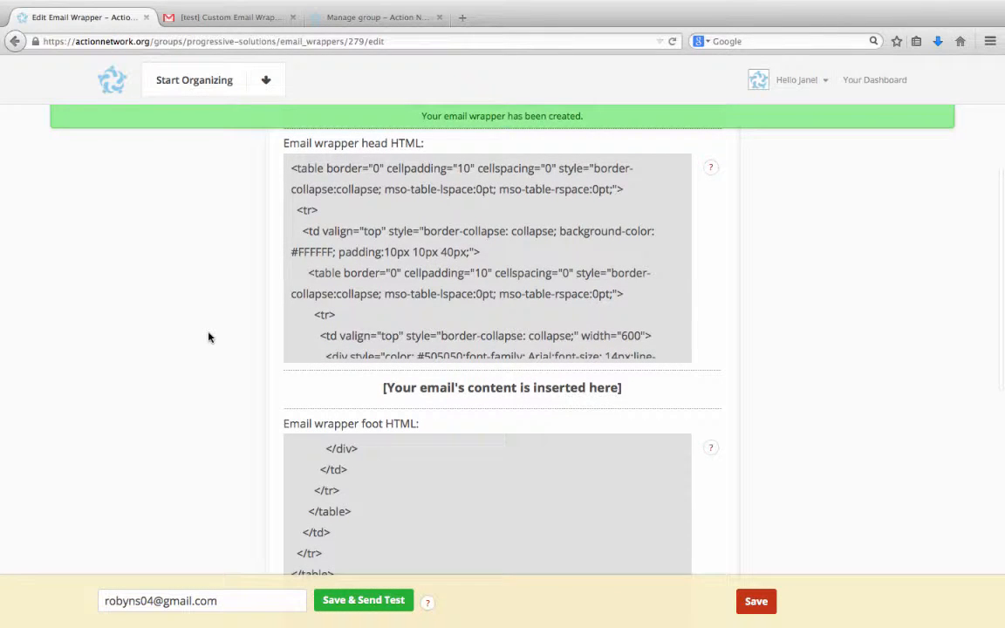
pyautogui.click(332, 272)
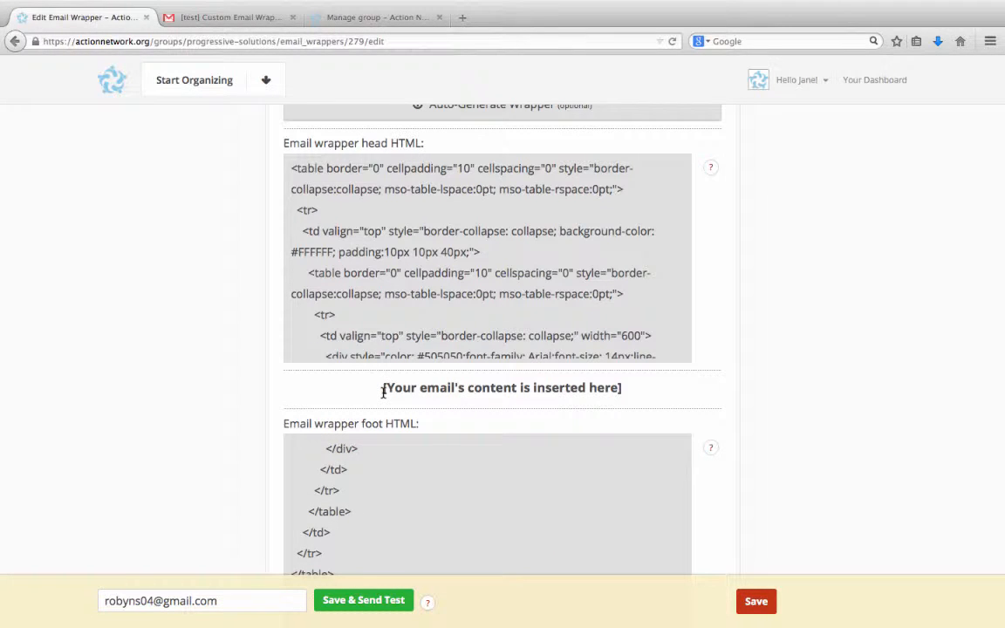
pyautogui.scroll(-3, 175, 448)
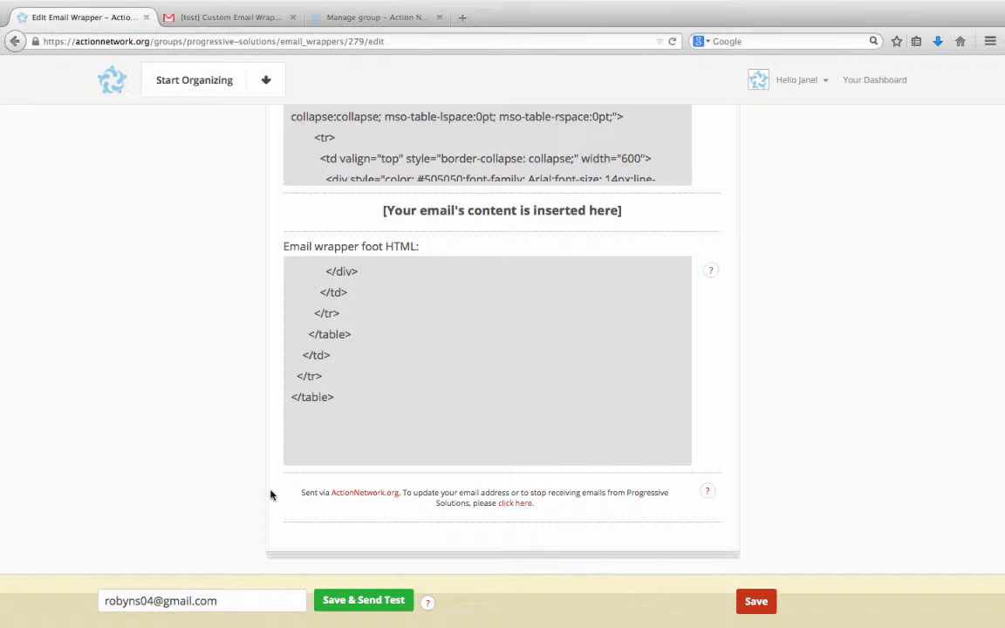
pyautogui.scroll(4, 227, 487)
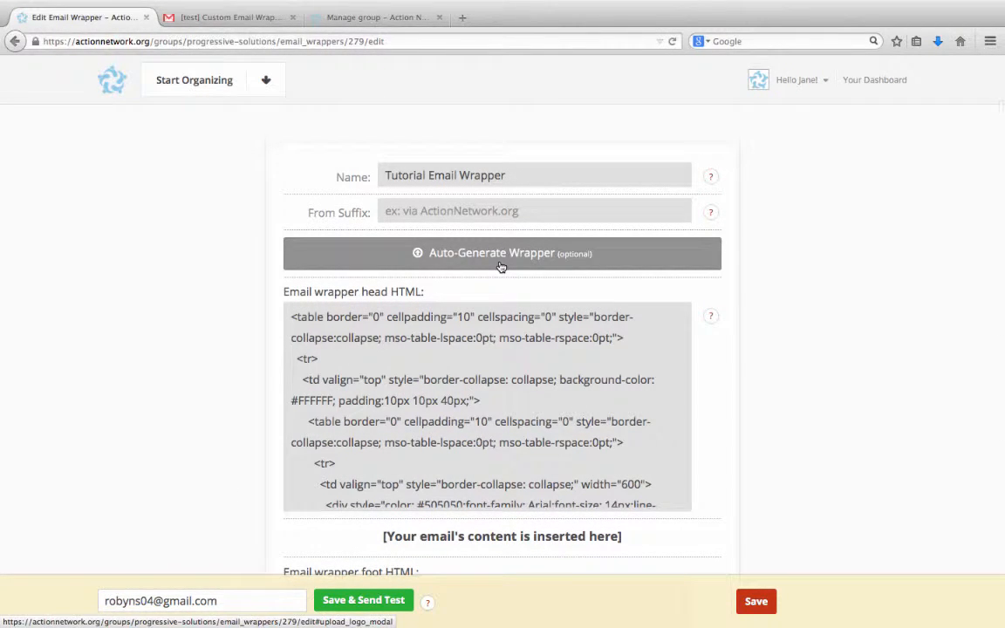
pyautogui.click(502, 266)
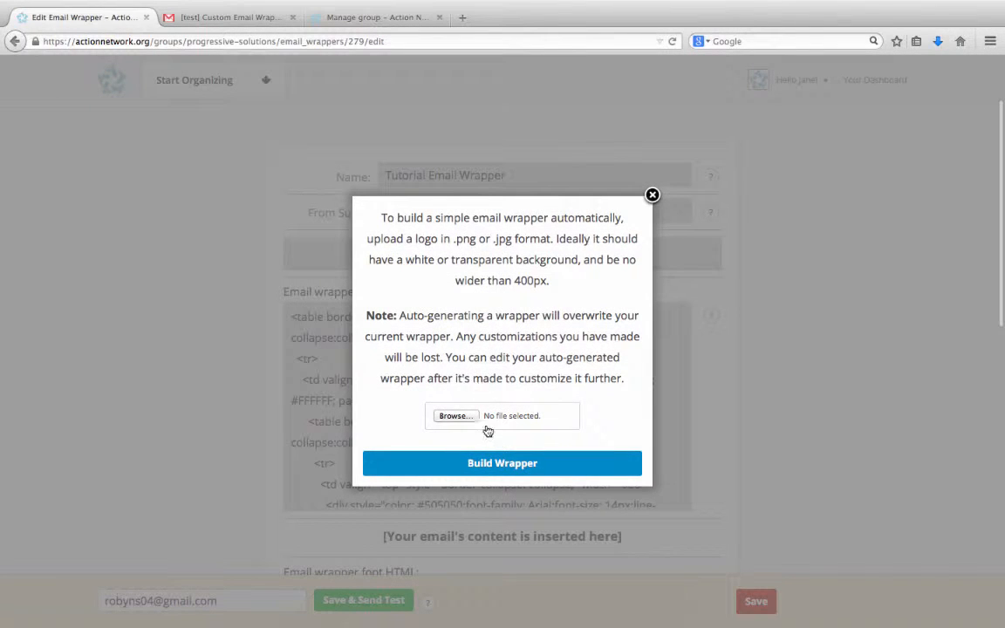
pyautogui.click(473, 419)
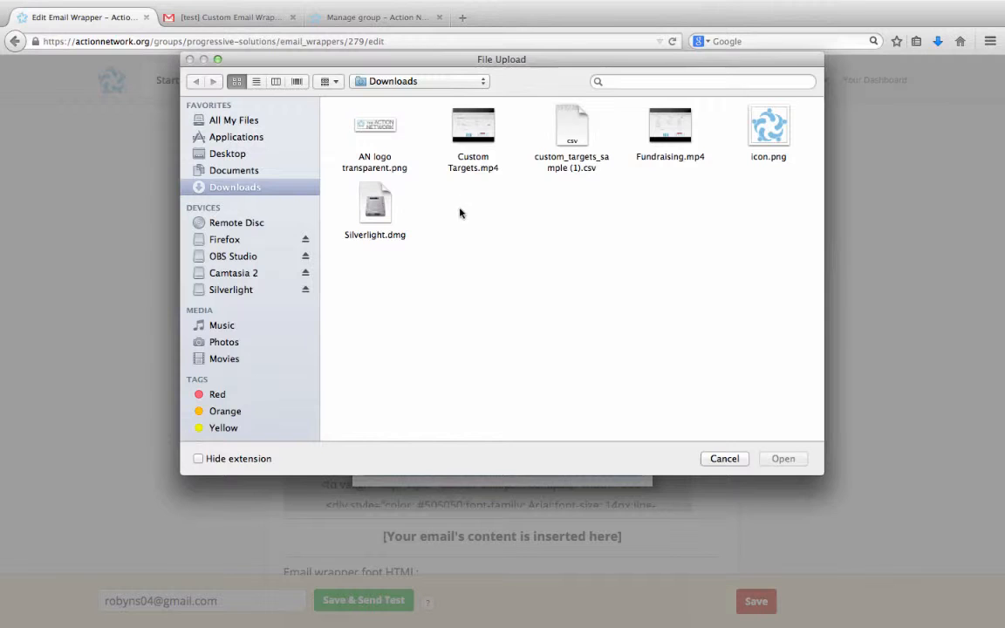
pyautogui.click(361, 130)
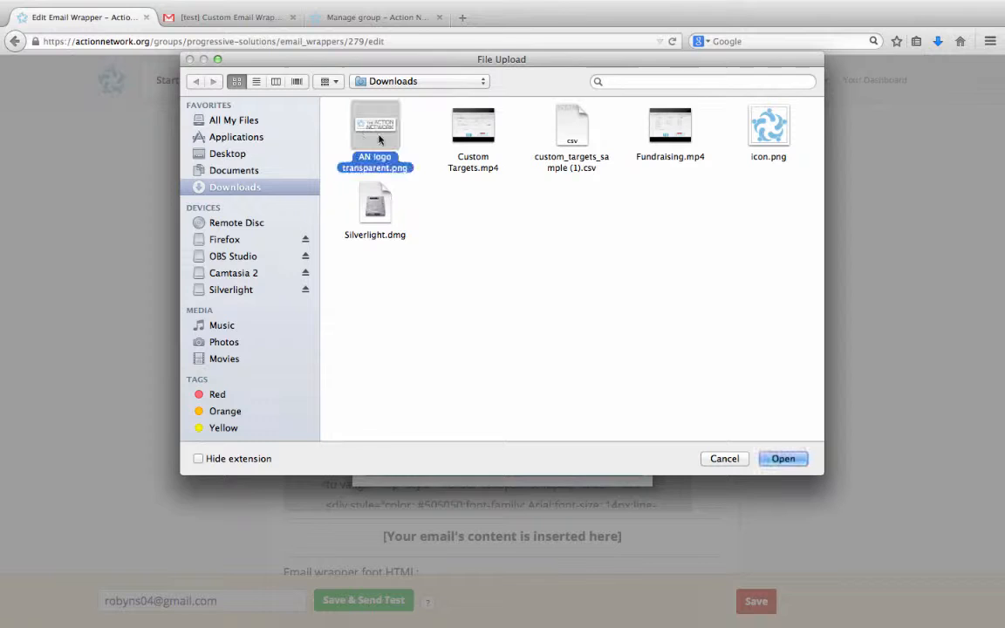
pyautogui.click(782, 459)
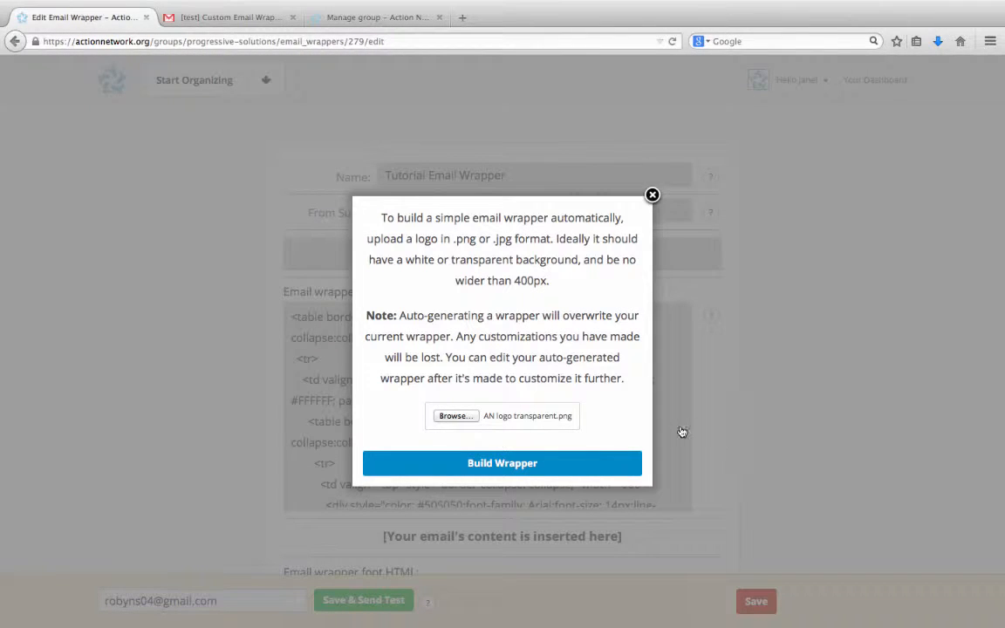
pyautogui.click(561, 458)
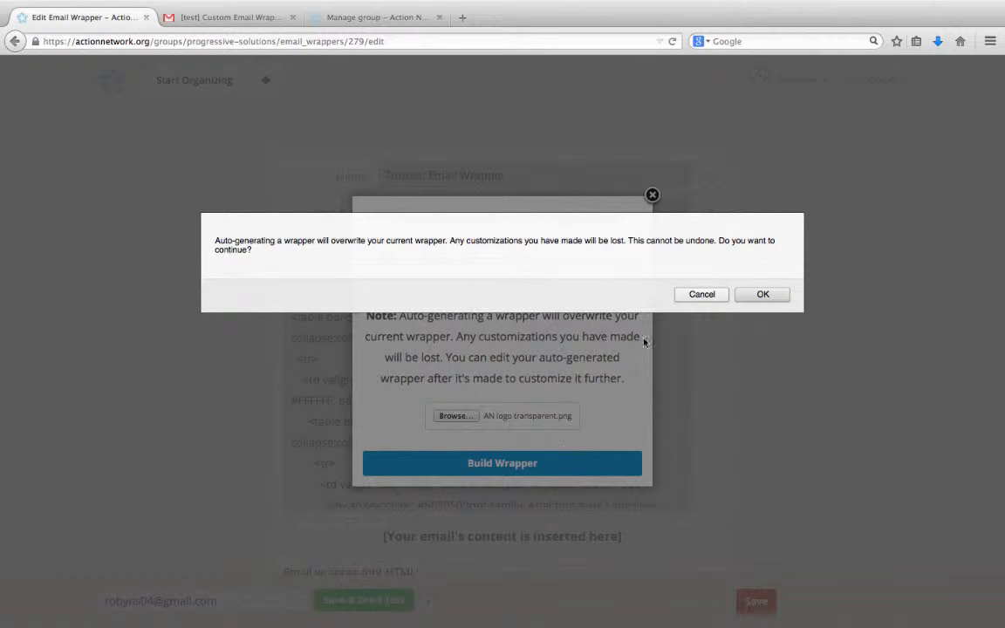
pyautogui.click(760, 296)
pyautogui.click(629, 99)
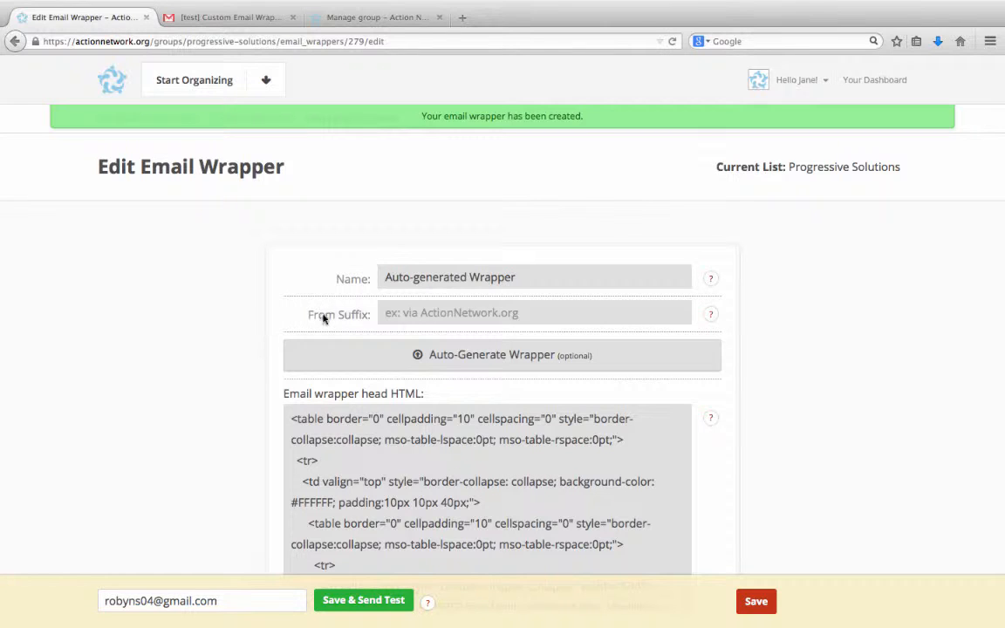
# Rename the auto-generated email wrapper as "Tutorial Email Wrapper".
pyautogui.click(410, 292)
pyautogui.moveTo(534, 285); pyautogui.dragTo(337, 271)
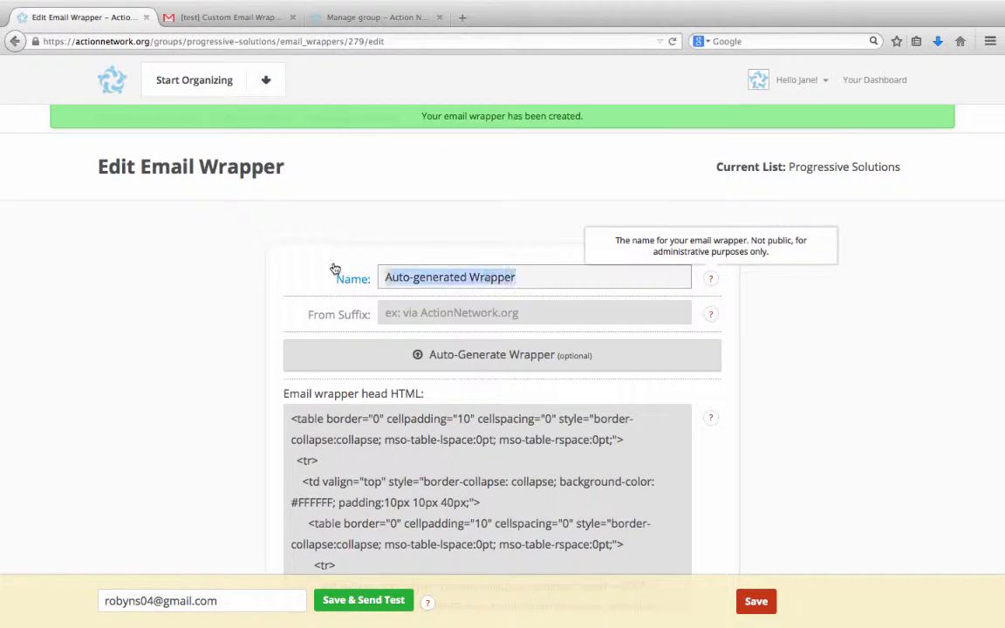
pyautogui.write('Tutorial')
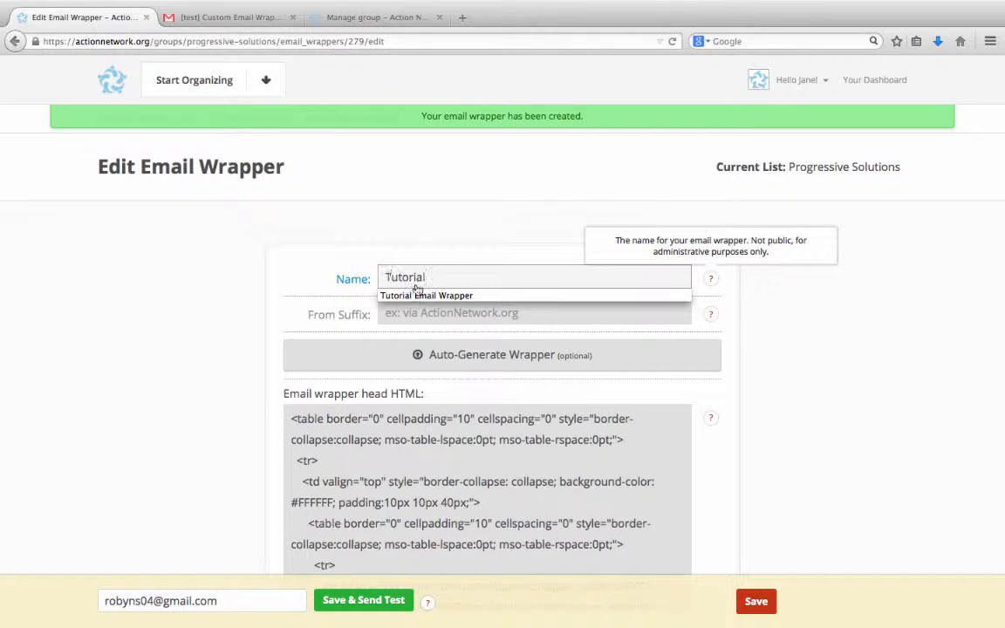
pyautogui.press('Escape')
pyautogui.write('E')
pyautogui.press('Down')
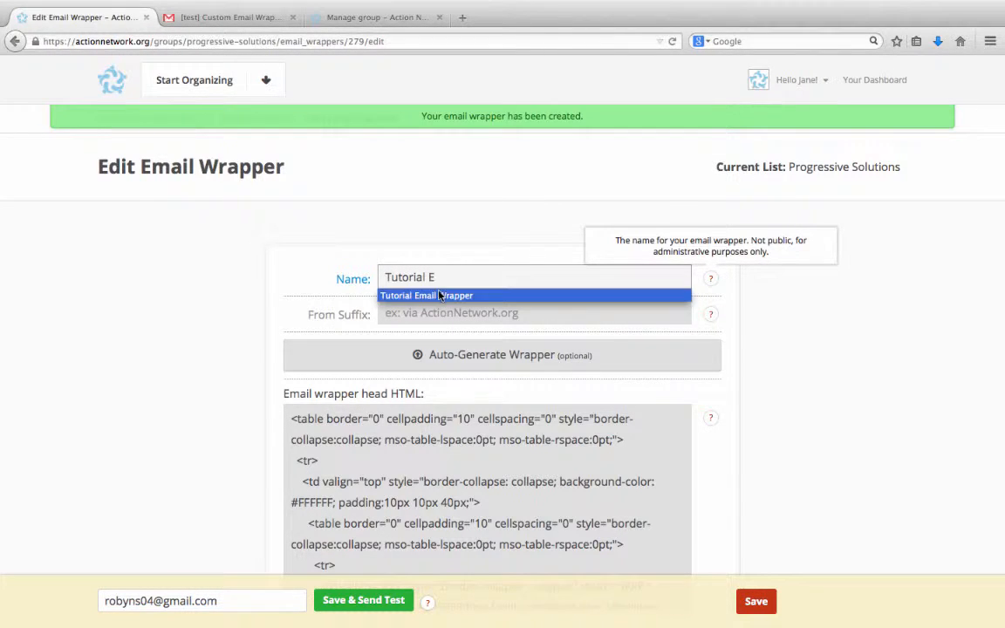
pyautogui.press('Return')
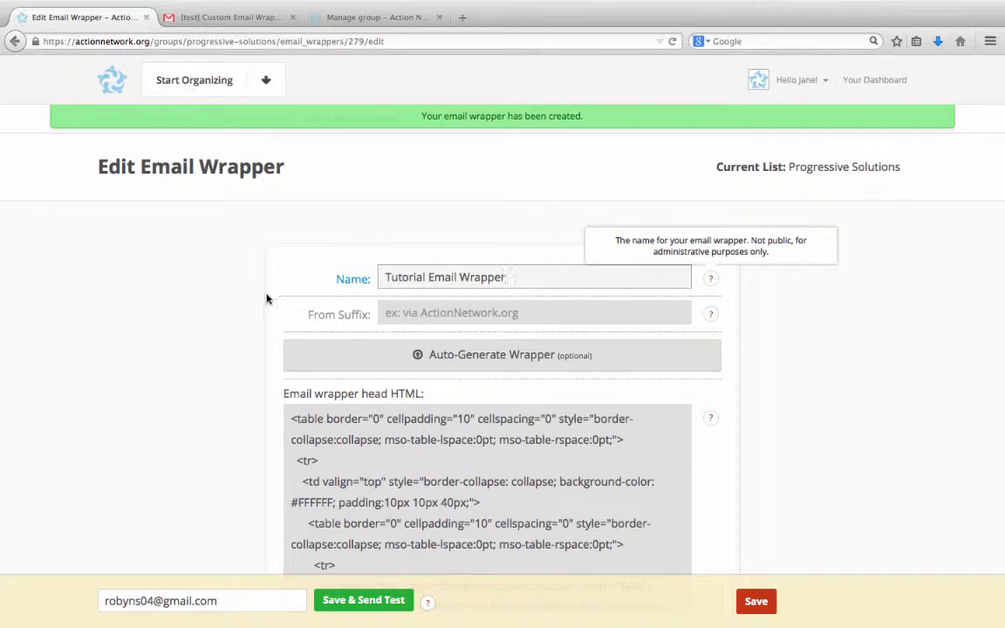
pyautogui.click(240, 337)
# Examine the "[test] Custom Email Wrapper Test" message in the Gmail inbox, then return to the wrapper editor.
pyautogui.scroll(-2, 240, 336)
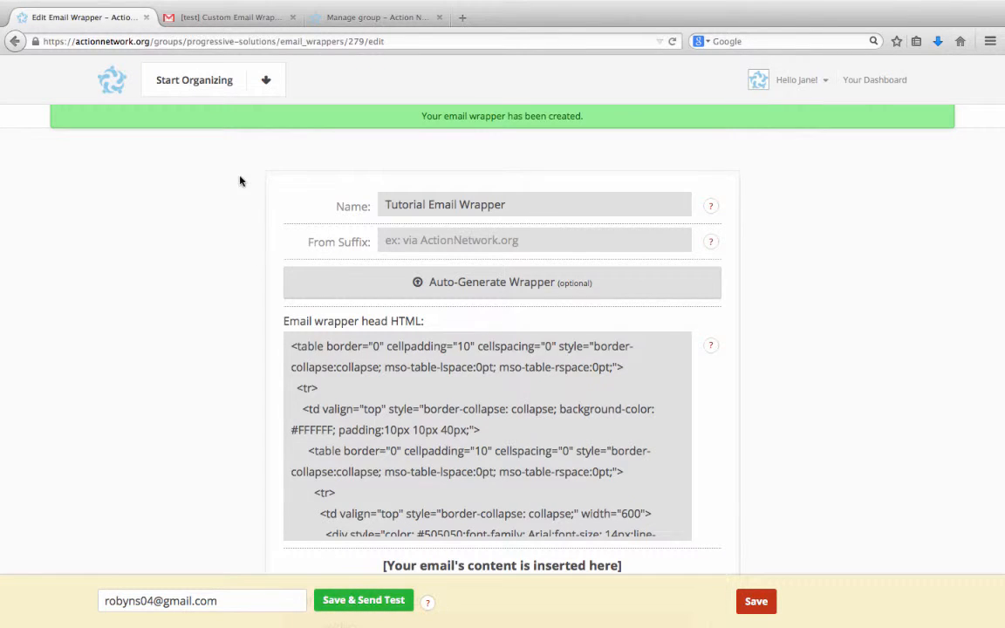
pyautogui.click(224, 19)
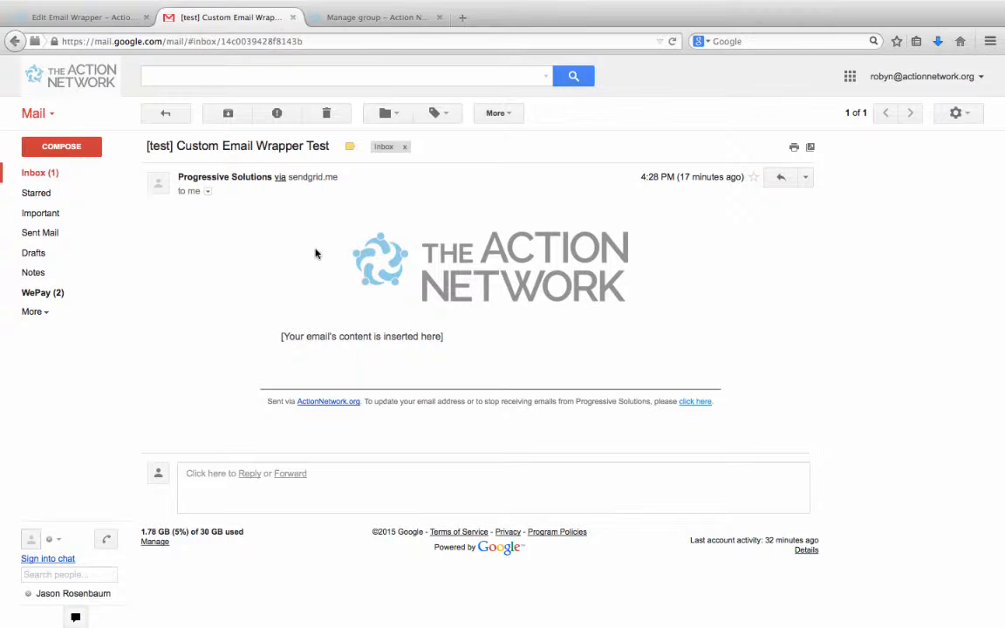
pyautogui.click(94, 20)
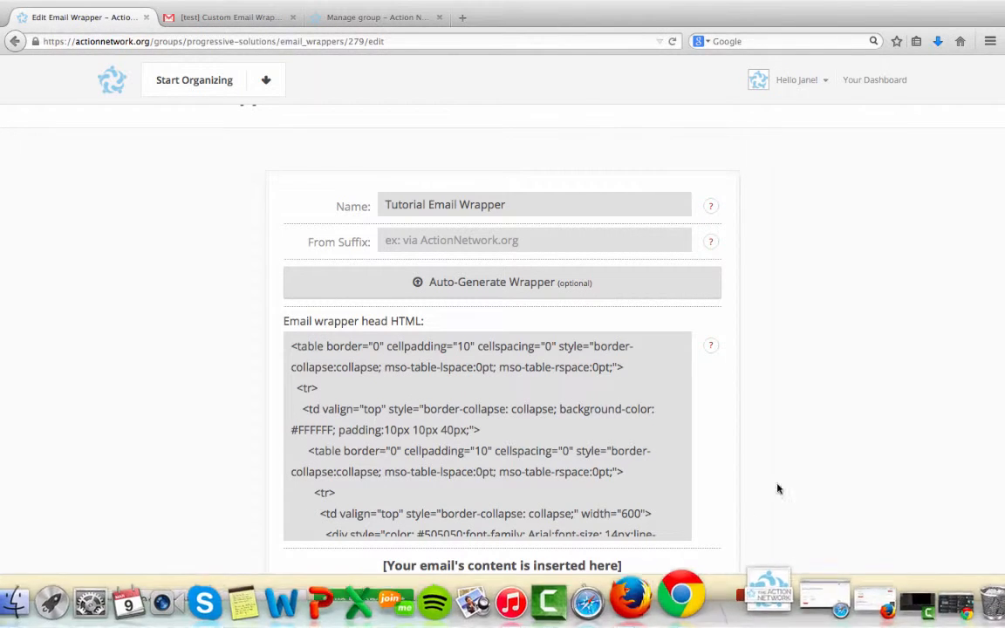
# Save the email wrapper and make Tutorial Email Wrapper the default for the Progressive Solutions list.
pyautogui.click(757, 601)
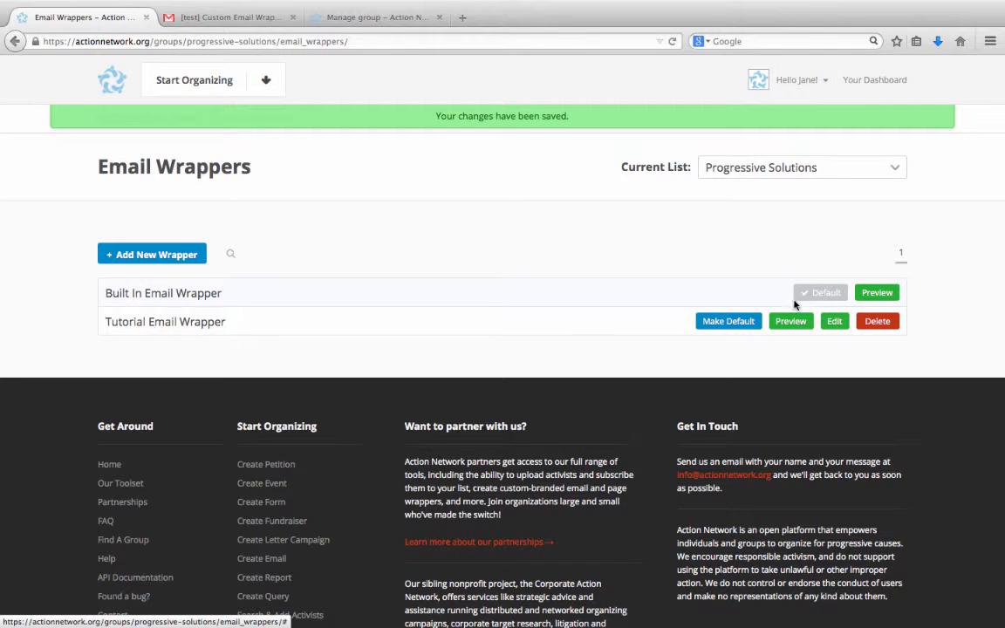
pyautogui.click(754, 325)
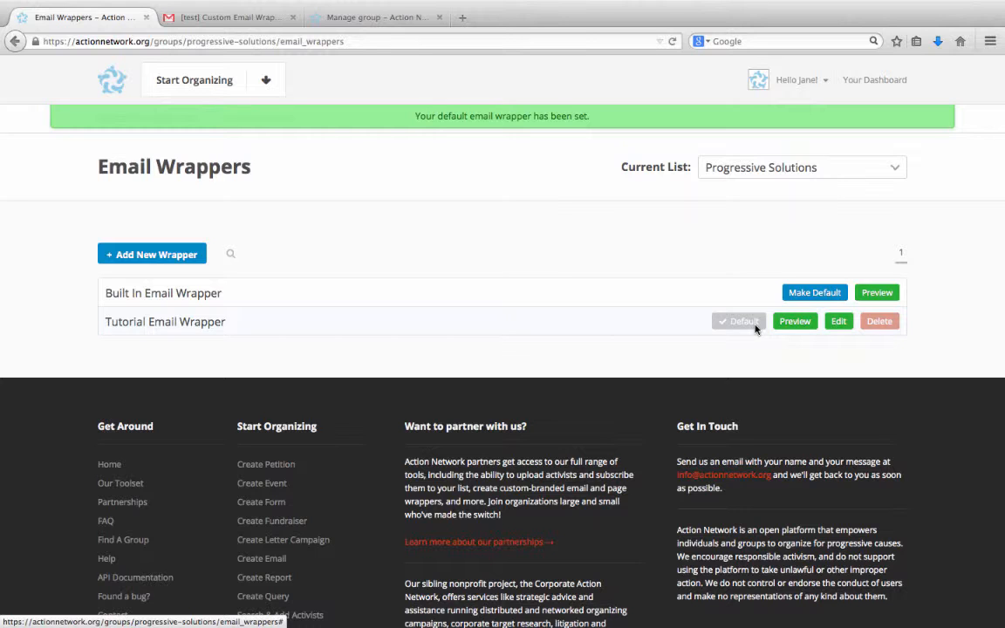
# Start a new email for the Progressive Solutions group from its group management page.
pyautogui.click(353, 18)
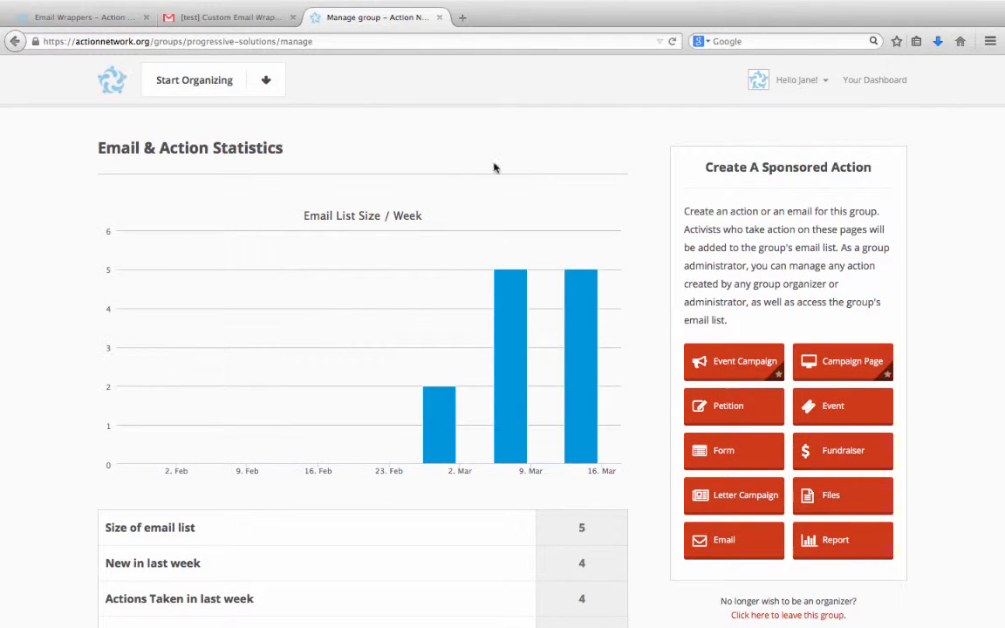
pyautogui.click(722, 540)
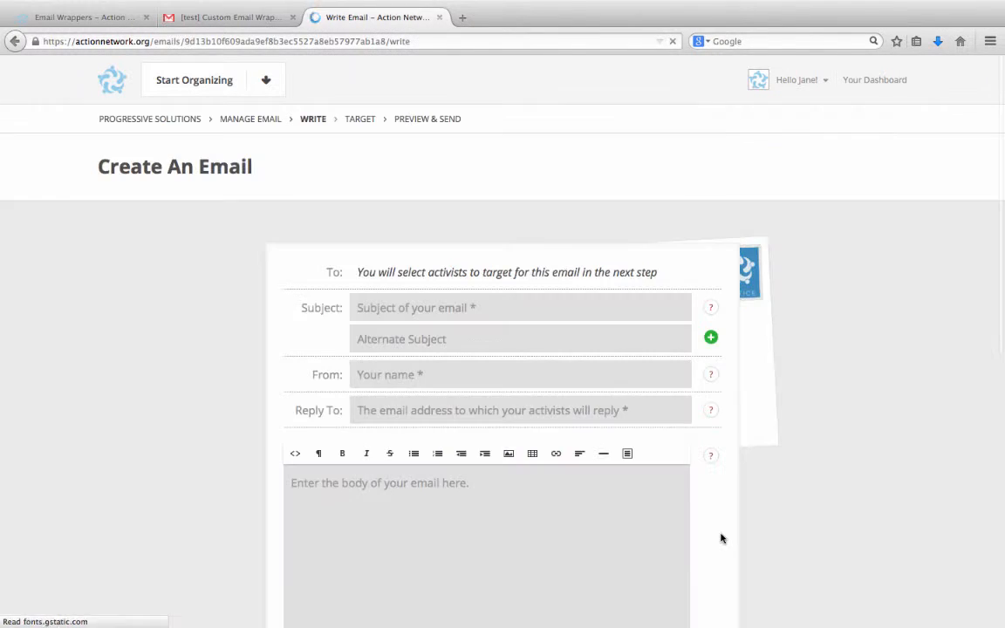
pyautogui.scroll(-1, 259, 382)
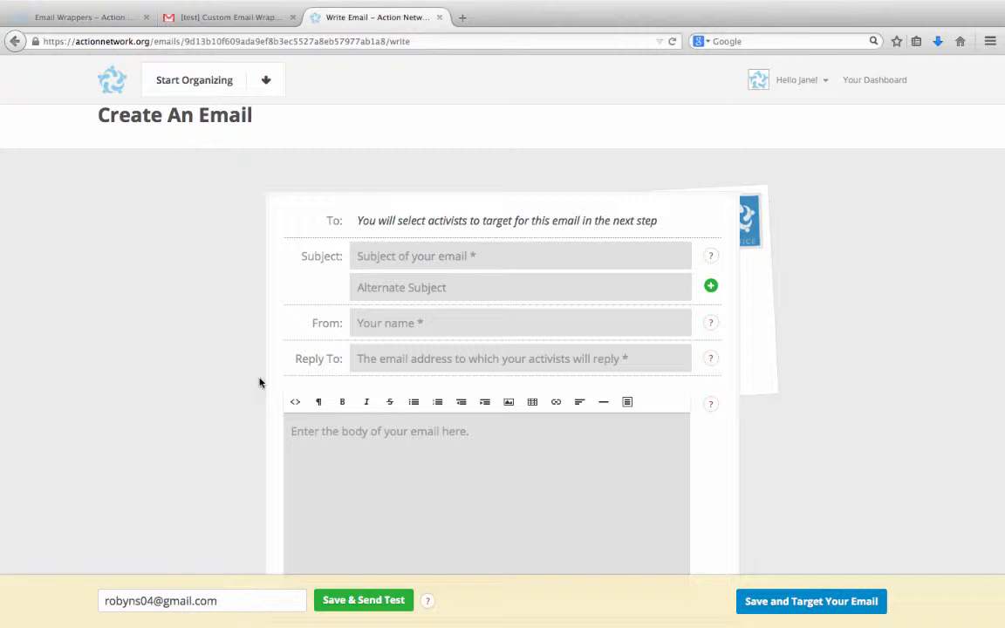
pyautogui.scroll(1, 259, 383)
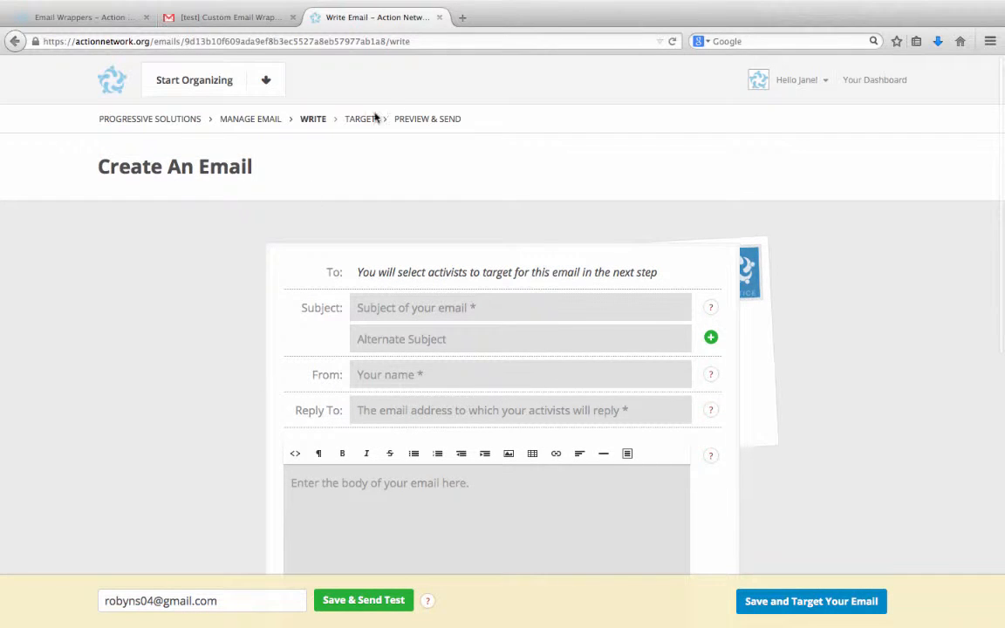
# Go to the new email's Preview & Send stage and look through the available email wrappers.
pyautogui.click(420, 122)
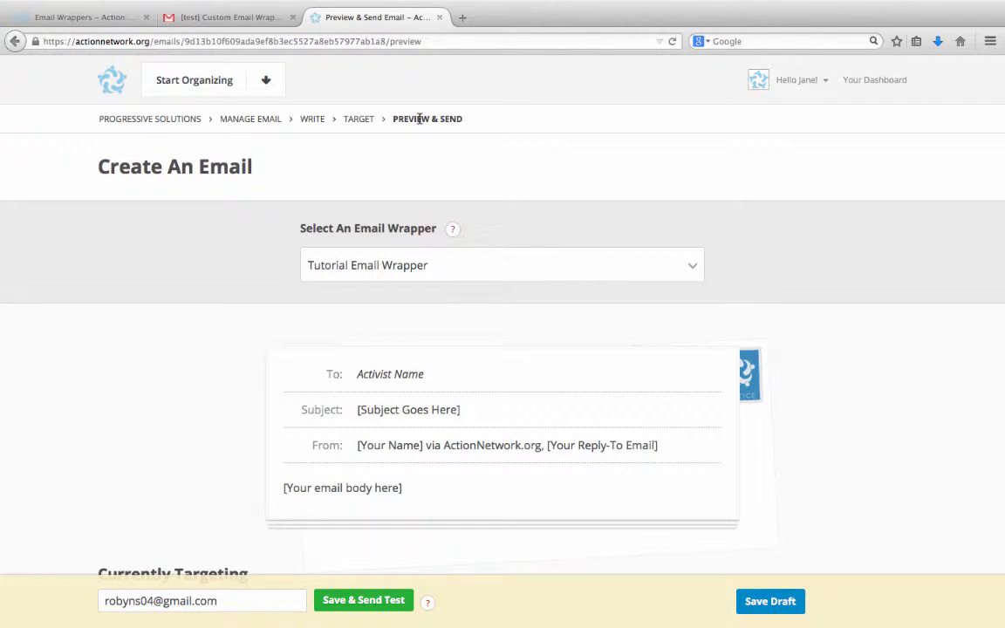
pyautogui.click(457, 277)
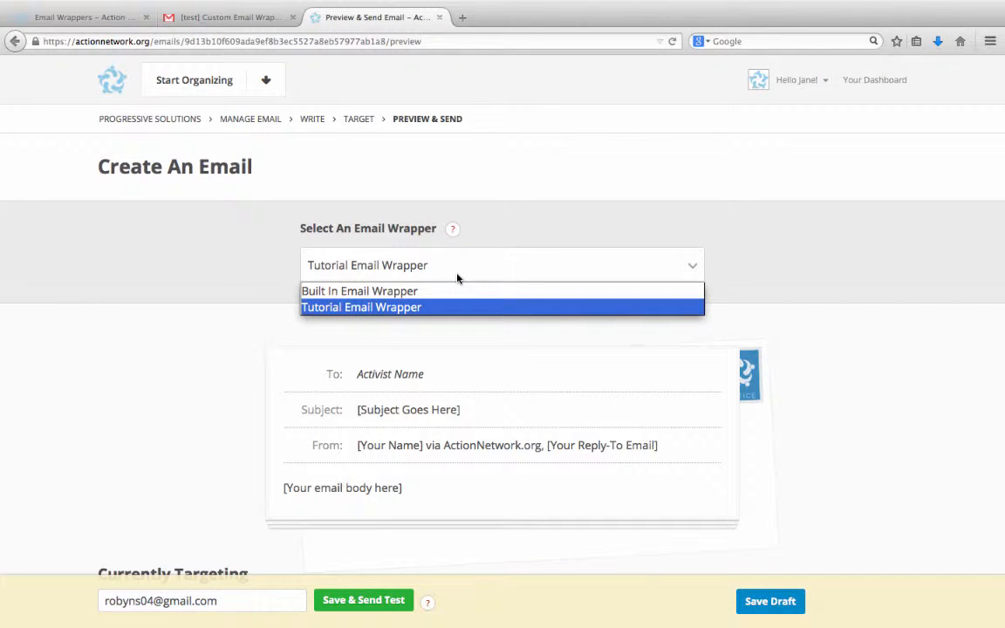
pyautogui.click(282, 337)
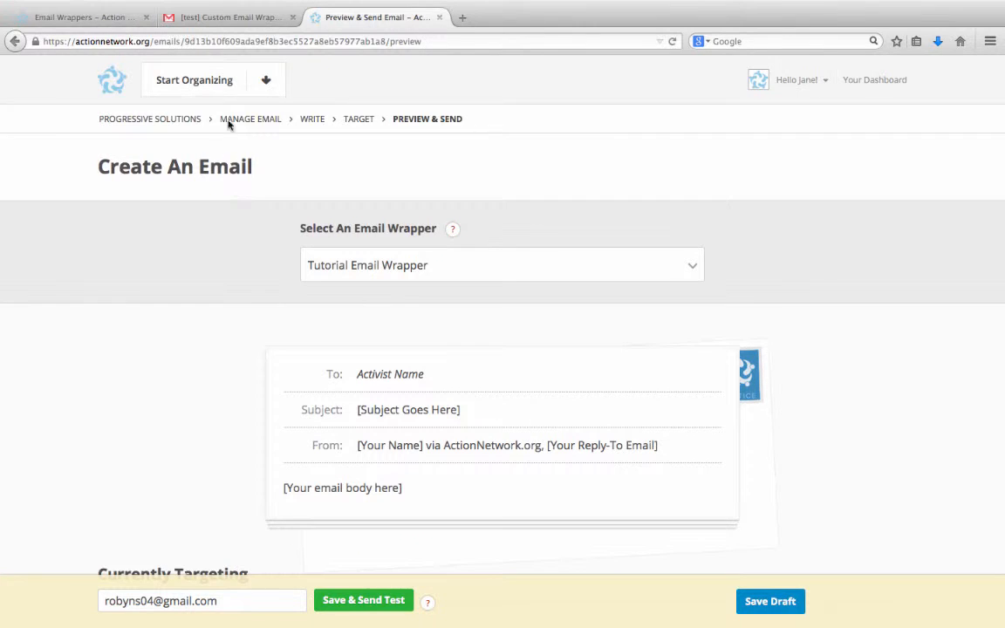
# Return to the wrapper management page and open the page wrappers for the Progressive Solutions list.
pyautogui.click(96, 21)
pyautogui.moveTo(197, 81)
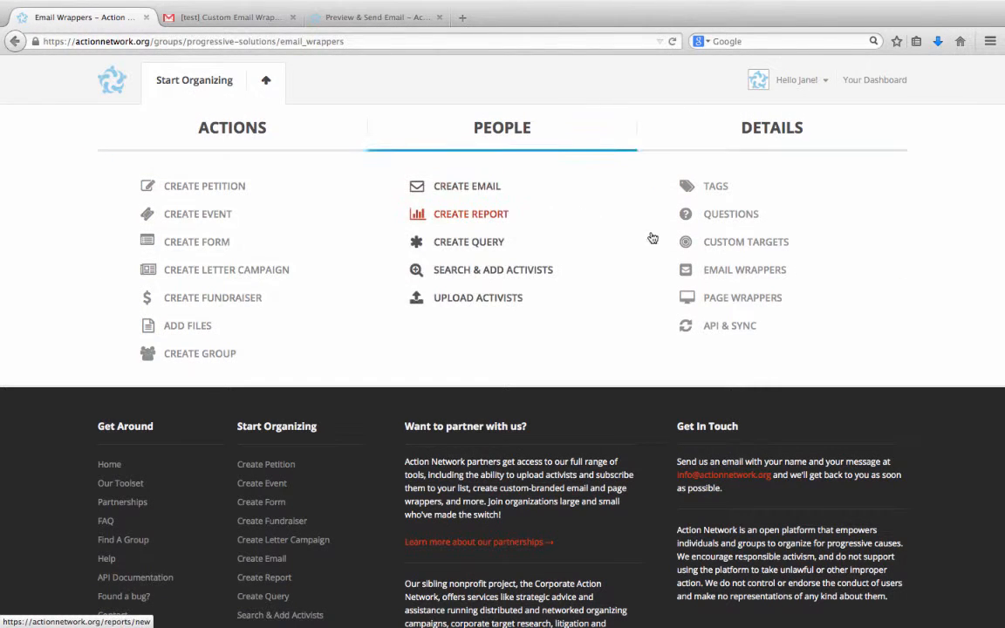
pyautogui.click(722, 299)
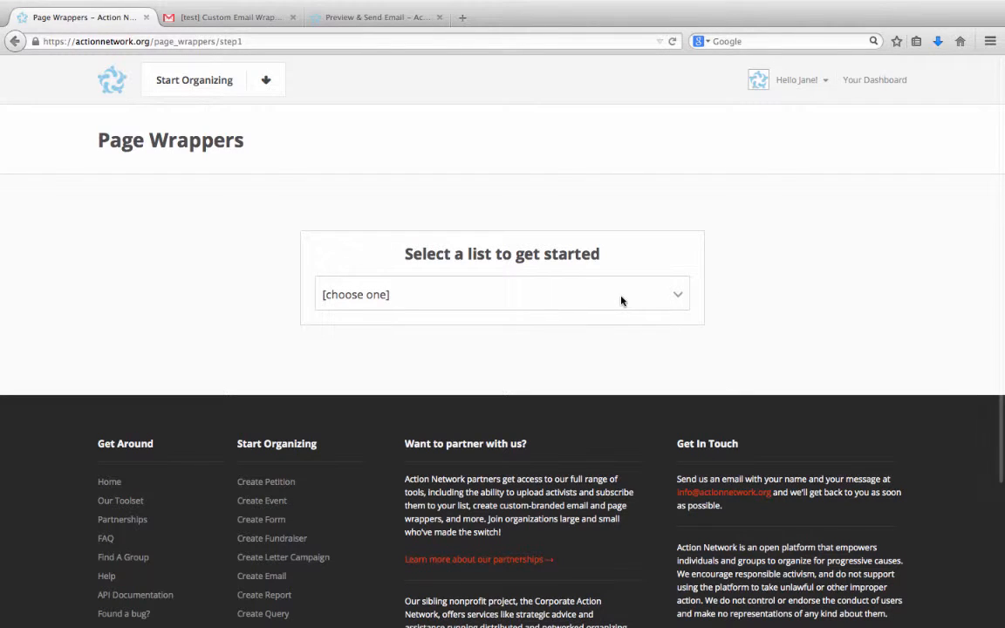
pyautogui.click(621, 300)
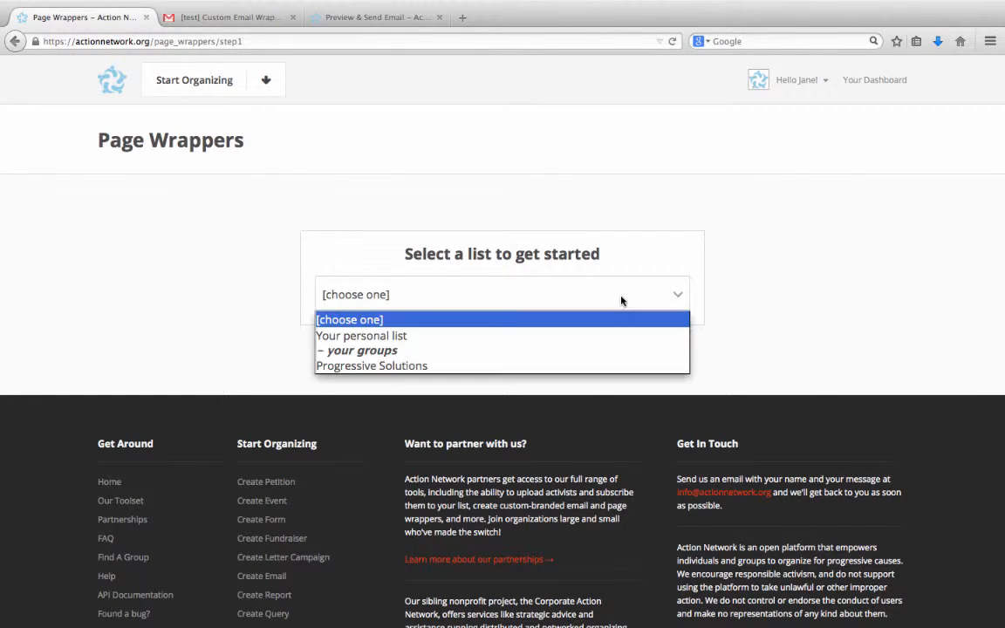
pyautogui.click(523, 366)
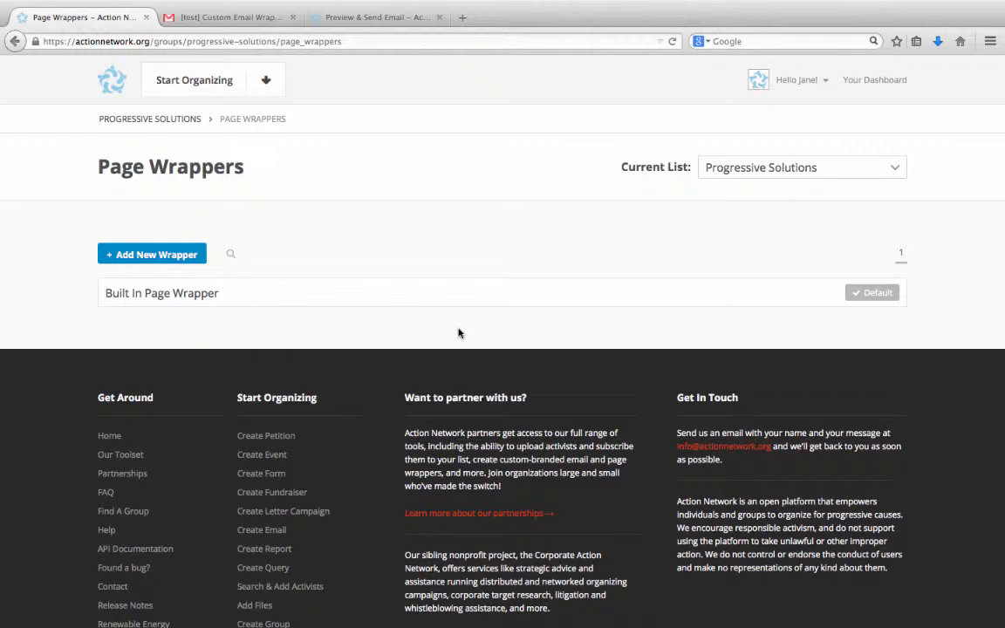
# Add a new page wrapper to the Progressive Solutions list and name it Tutorial Page Wrapper.
pyautogui.click(174, 264)
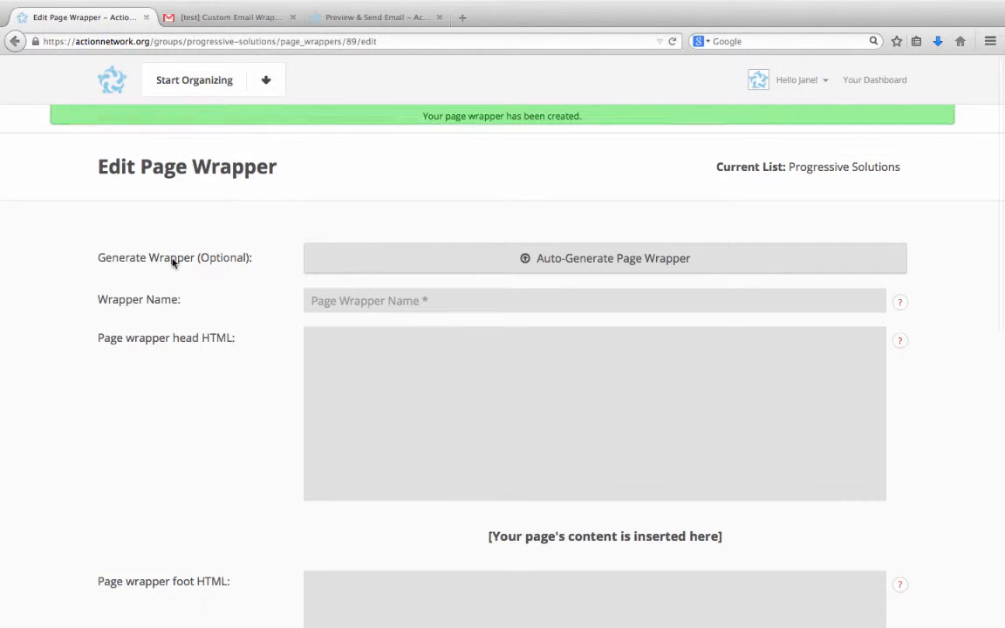
pyautogui.click(323, 307)
pyautogui.write('Tutorial ')
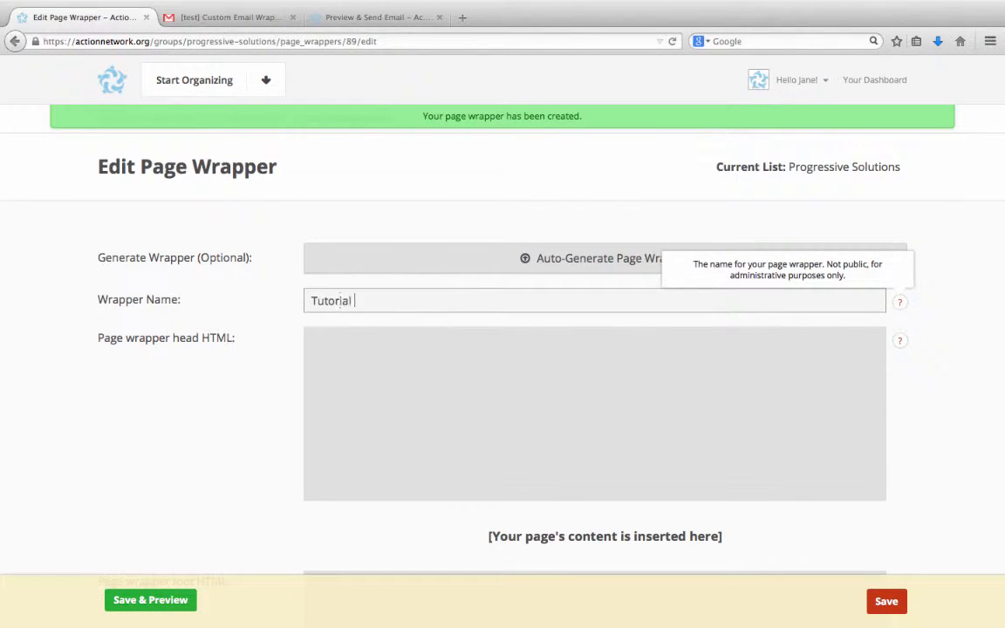
pyautogui.write('Page Wrapper')
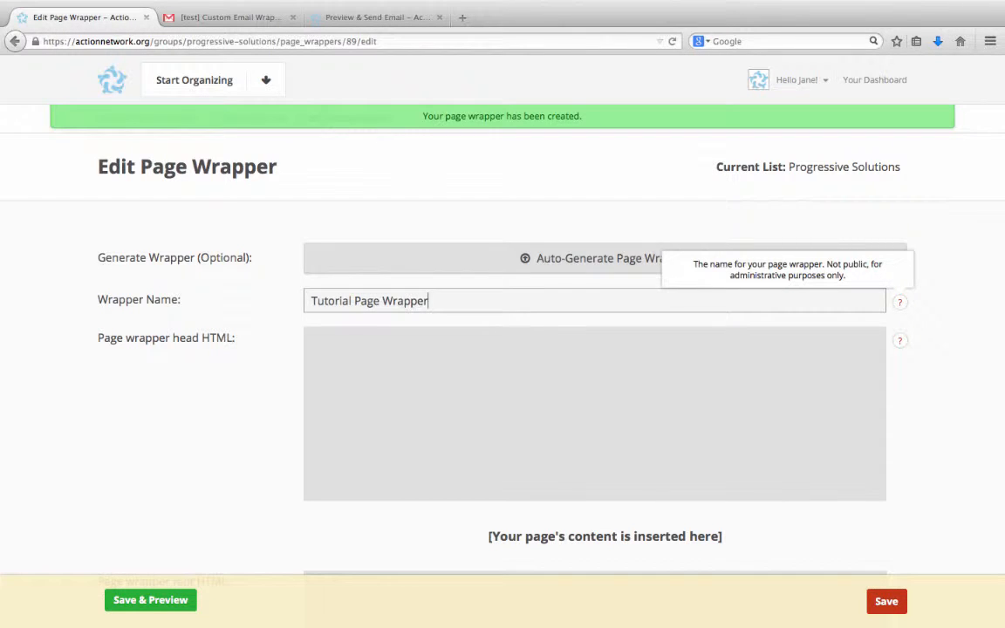
pyautogui.click(219, 385)
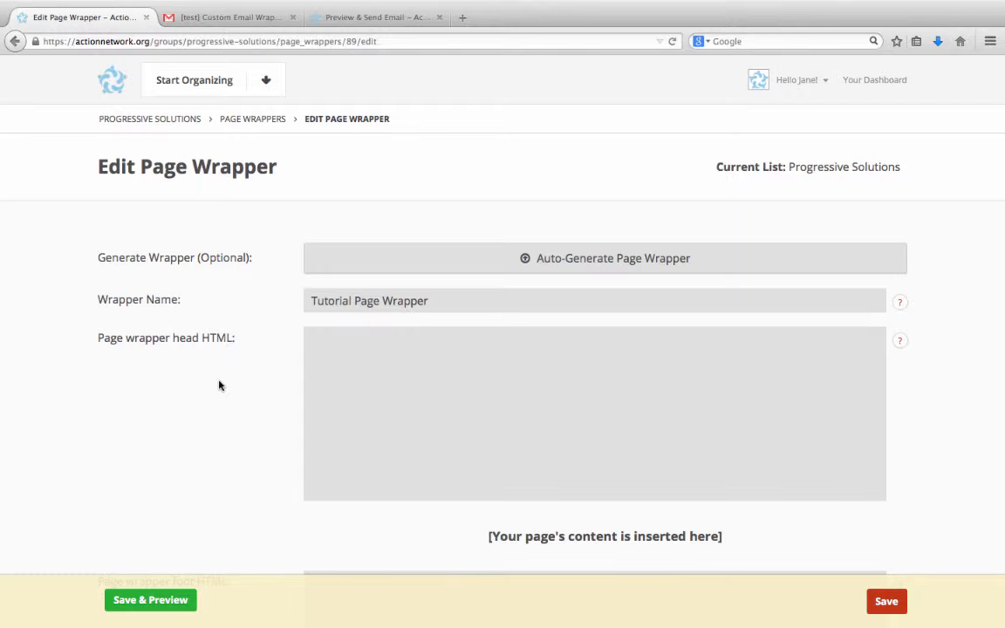
# Start auto-generating the page wrapper and choose icon.png from Downloads as its logo.
pyautogui.click(500, 273)
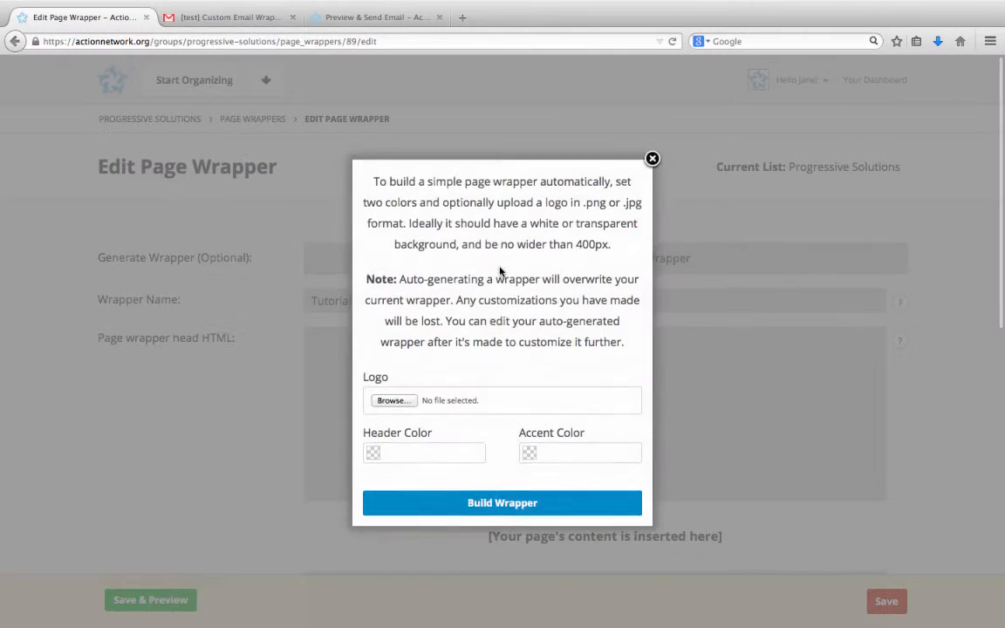
pyautogui.click(394, 401)
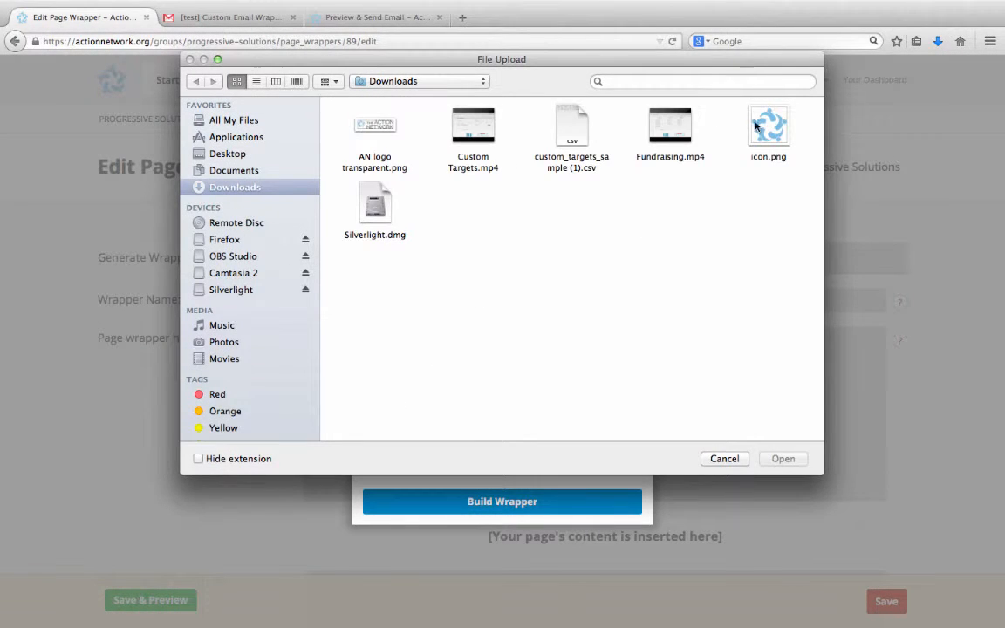
pyautogui.click(768, 131)
pyautogui.click(783, 459)
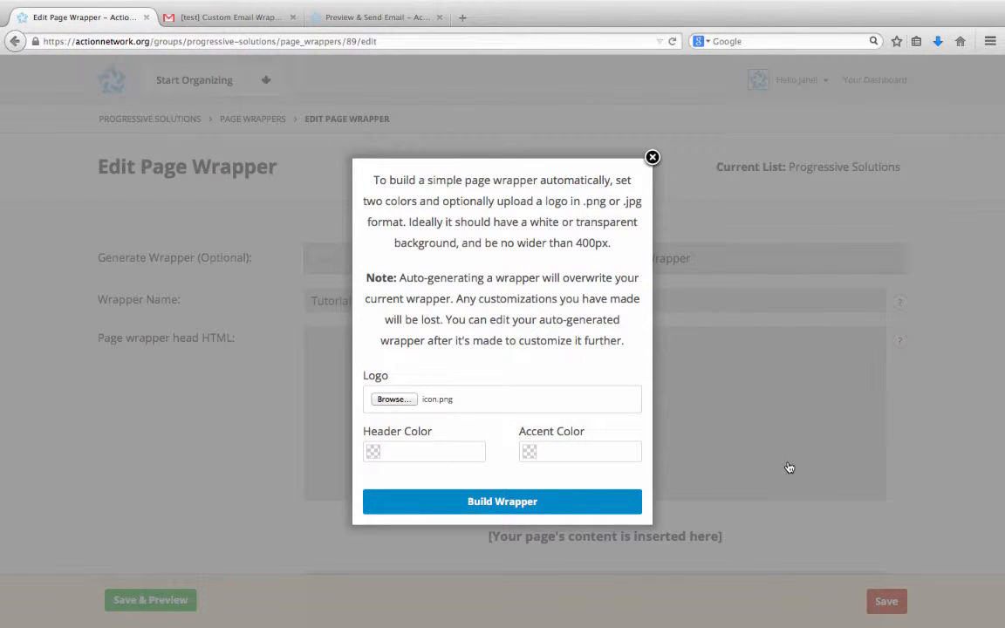
# Set the generated wrapper's header color to dark red #822c2c and its accent color to dark green #22301e.
pyautogui.click(469, 460)
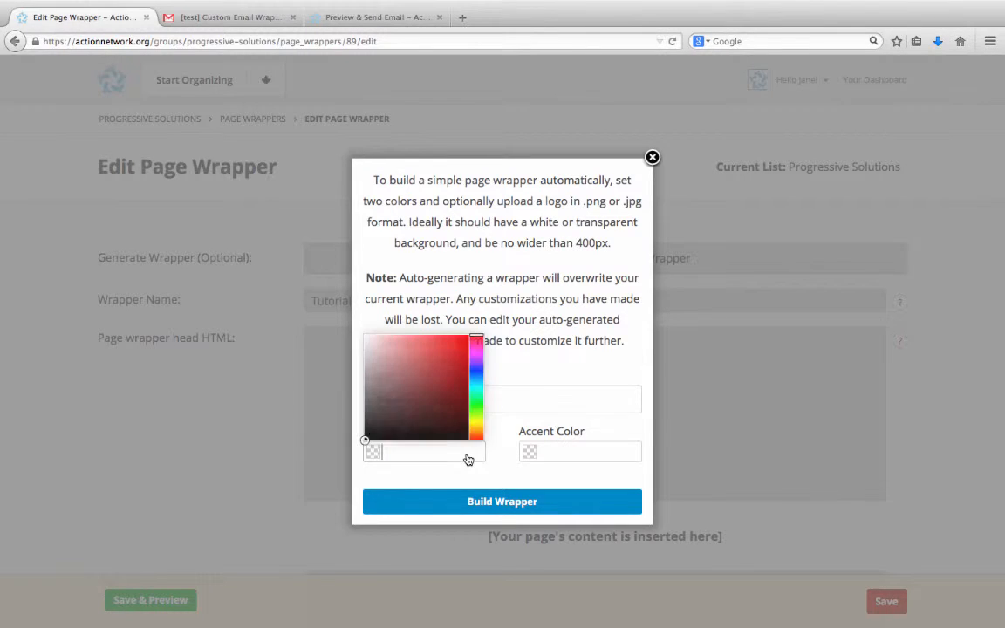
pyautogui.click(432, 385)
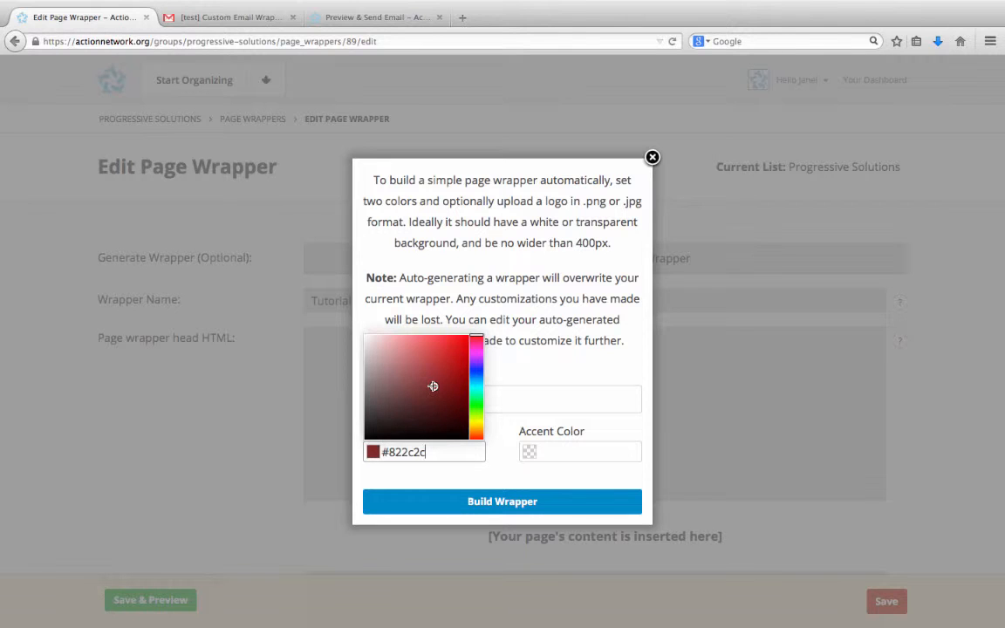
pyautogui.click(592, 452)
pyautogui.click(627, 409)
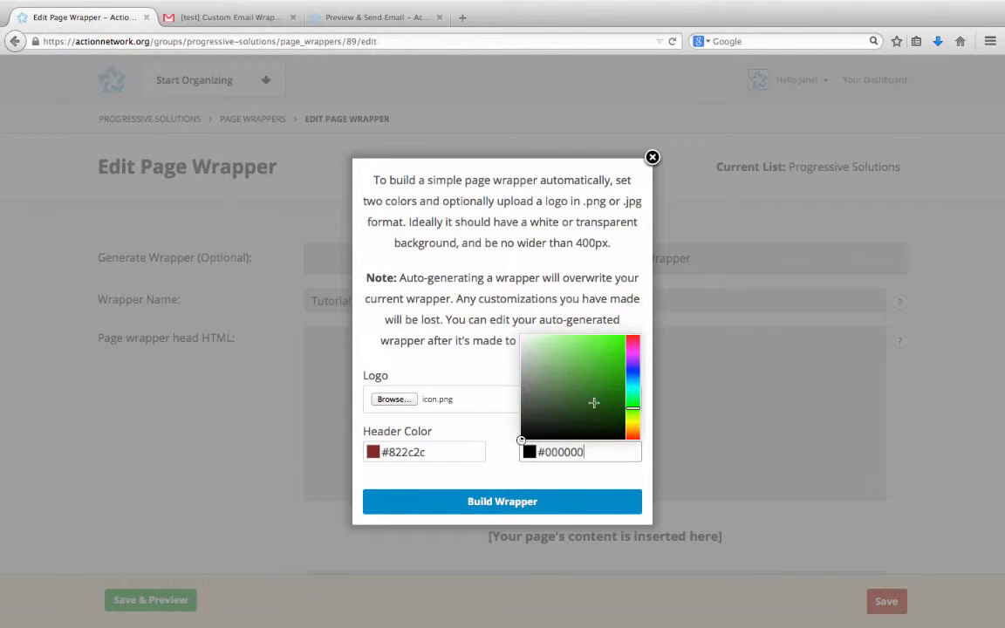
pyautogui.click(559, 420)
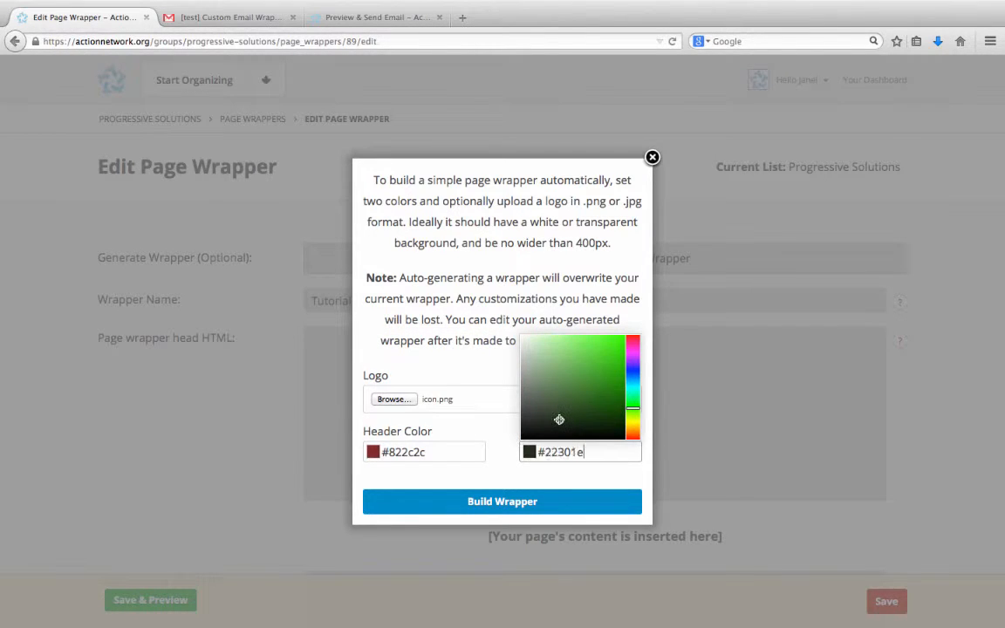
pyautogui.click(513, 482)
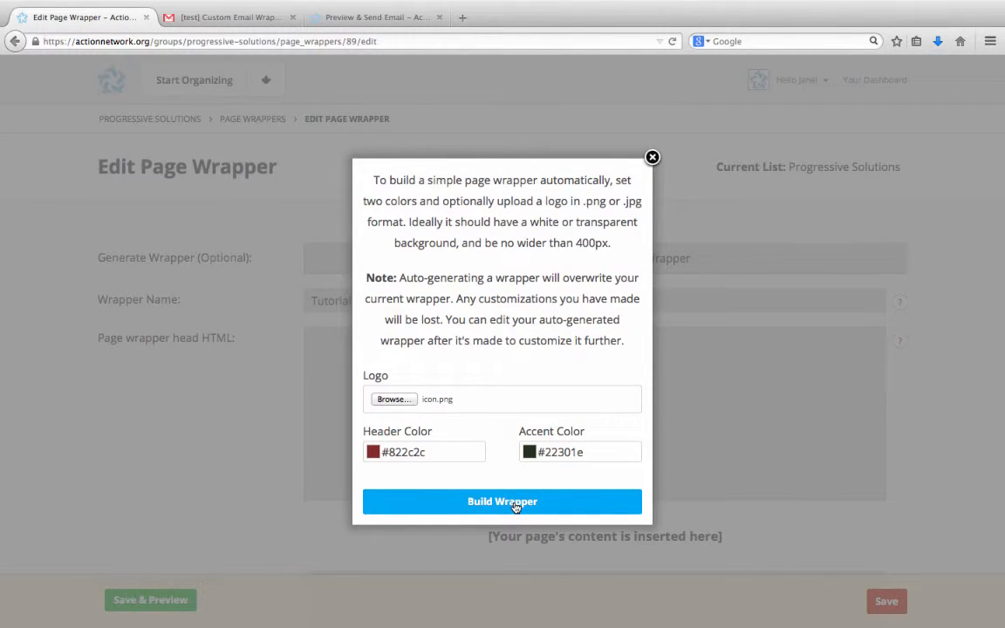
# Build the auto-generated page wrapper and accept overwriting the current wrapper.
pyautogui.click(516, 502)
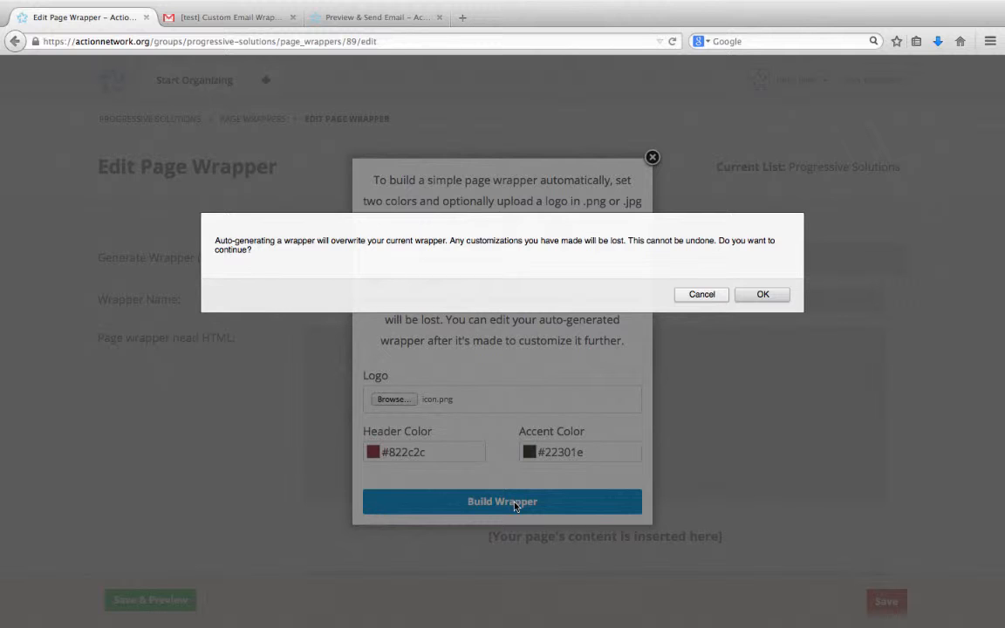
pyautogui.click(763, 295)
pyautogui.click(635, 96)
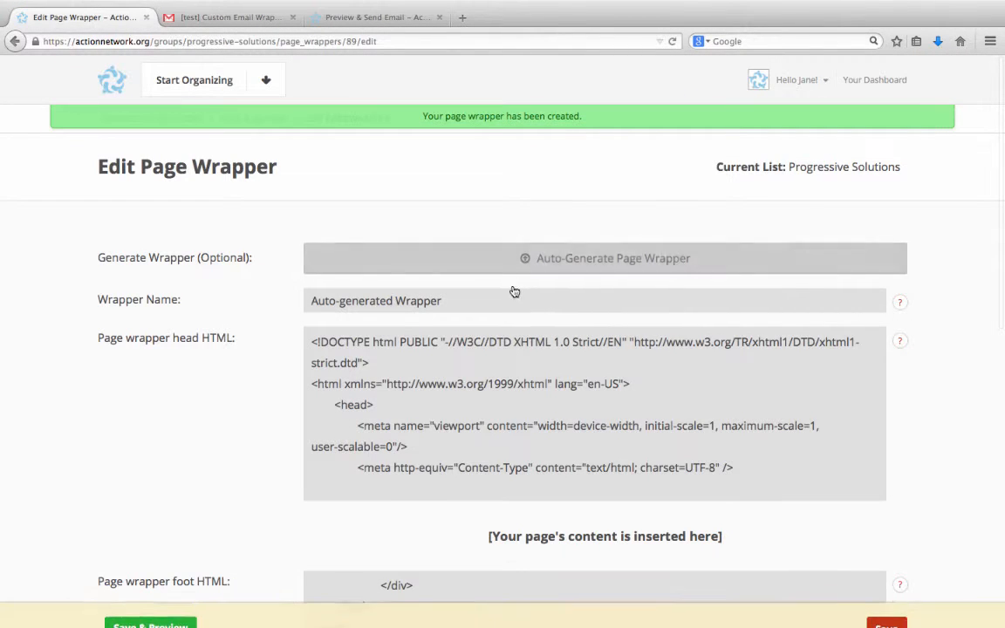
# Rename the auto-generated page wrapper as Tutorial Wrapper.
pyautogui.click(510, 302)
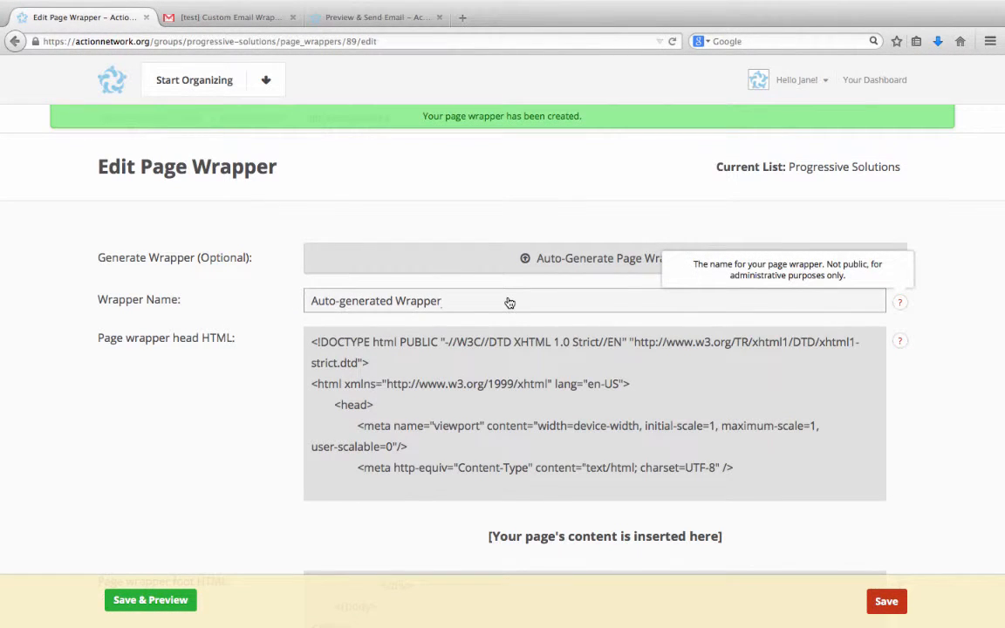
pyautogui.tripleClick(317, 289)
pyautogui.write('Tuto')
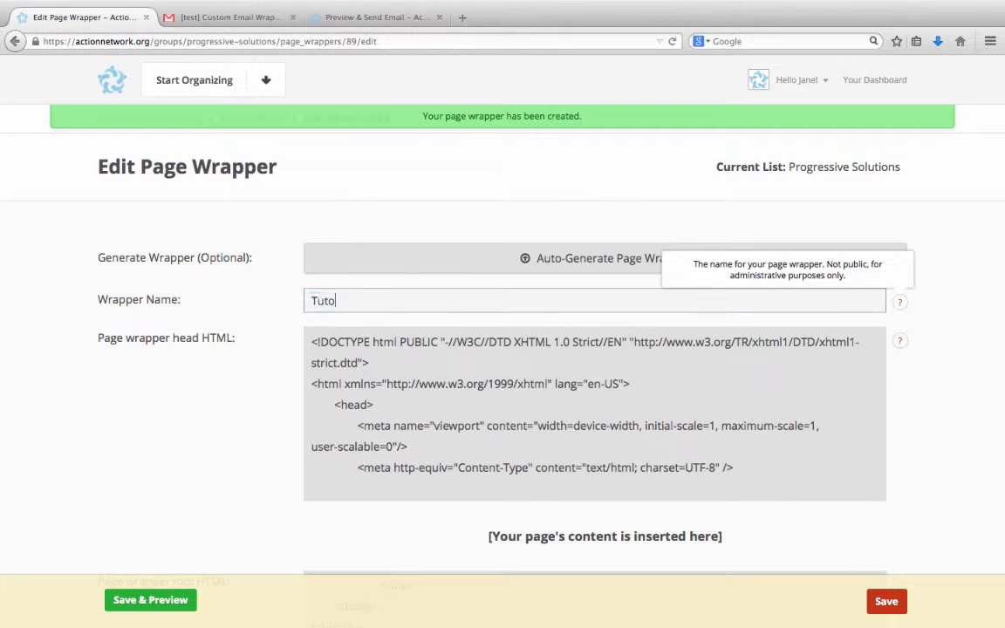
pyautogui.write('rial Wrapper')
pyautogui.click(143, 417)
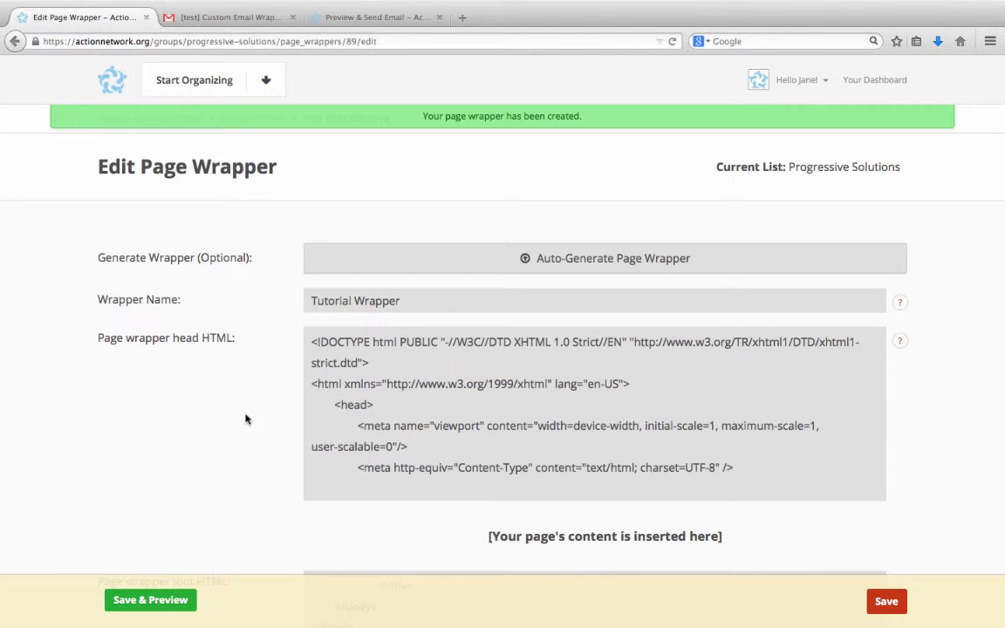
# Look through the generated page wrapper head HTML, then save the page wrapper.
pyautogui.click(375, 416)
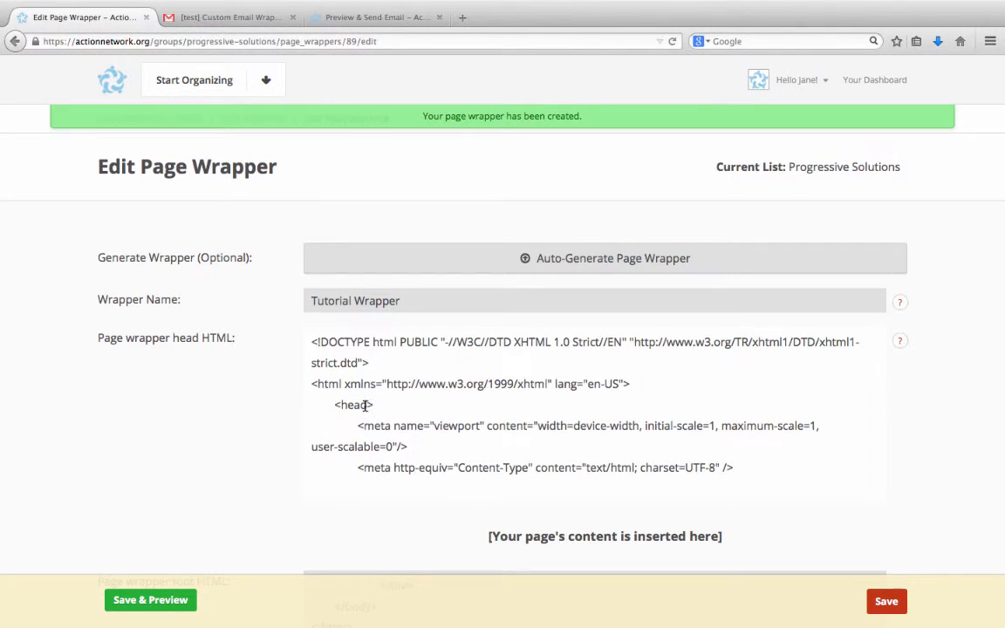
pyautogui.scroll(-2, 367, 410)
pyautogui.scroll(2, 363, 404)
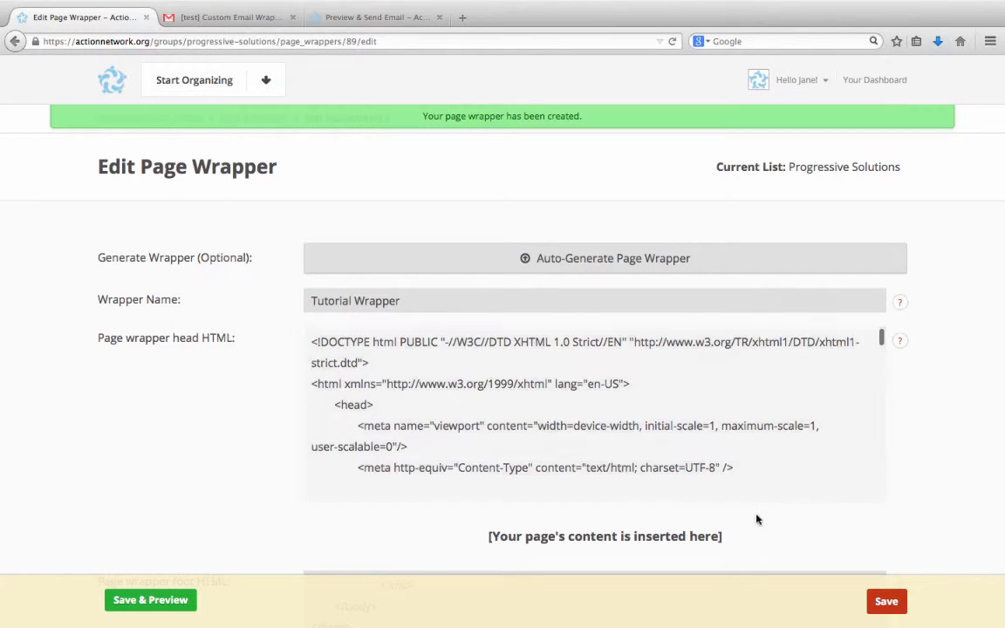
pyautogui.click(886, 602)
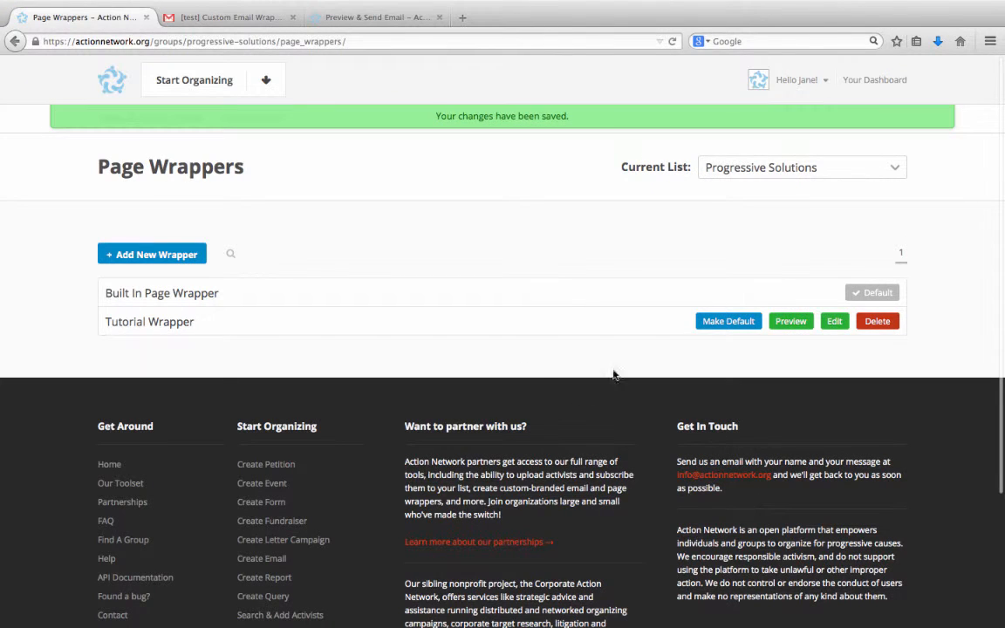
# Preview Tutorial Wrapper on the sample petition page, then on the Form action type.
pyautogui.click(790, 322)
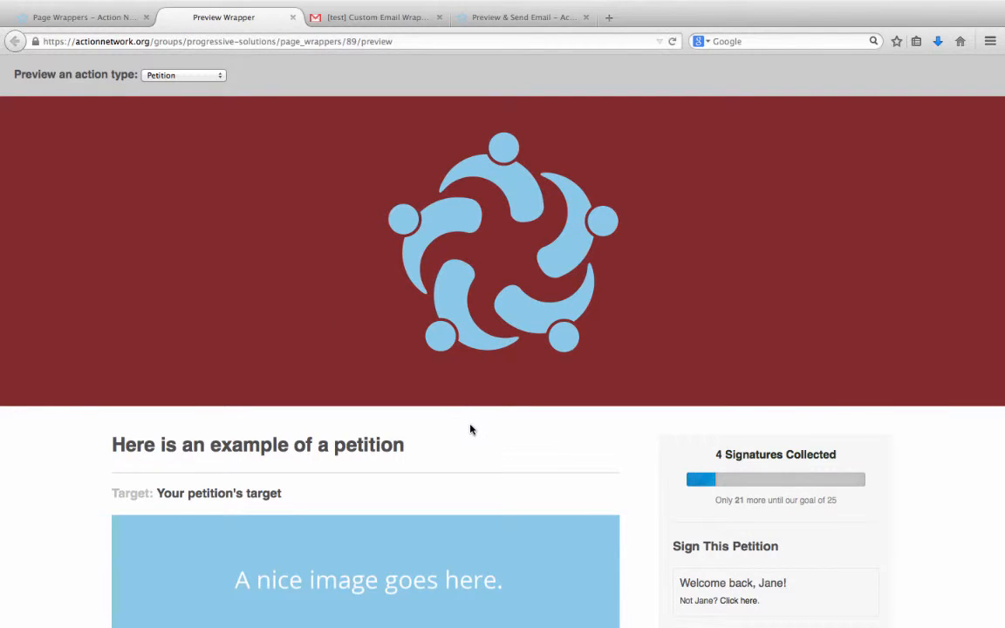
pyautogui.scroll(-1, 470, 428)
pyautogui.scroll(-4, 470, 428)
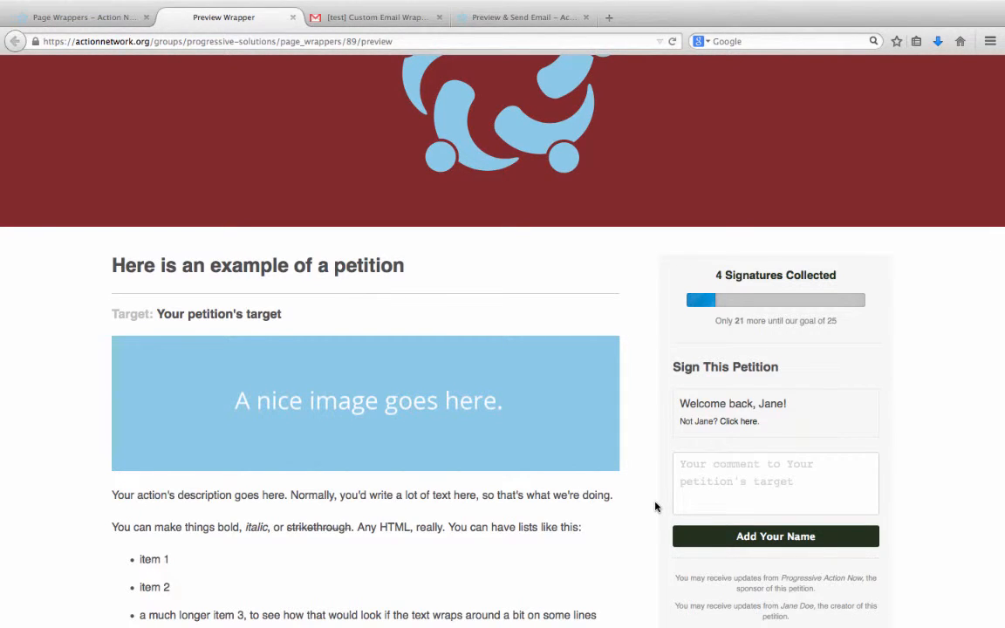
pyautogui.scroll(5, 657, 506)
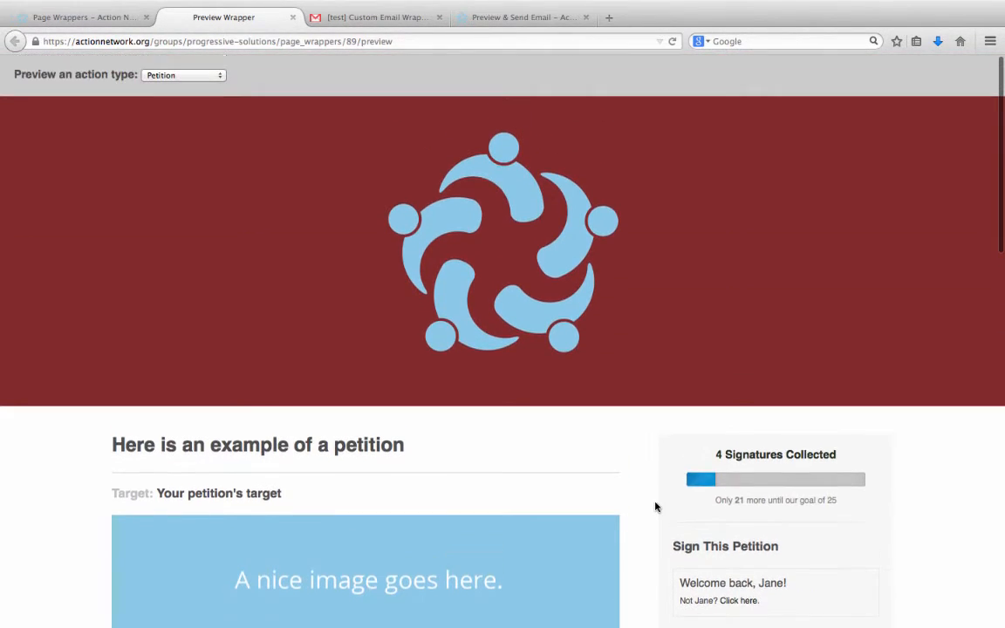
pyautogui.click(163, 77)
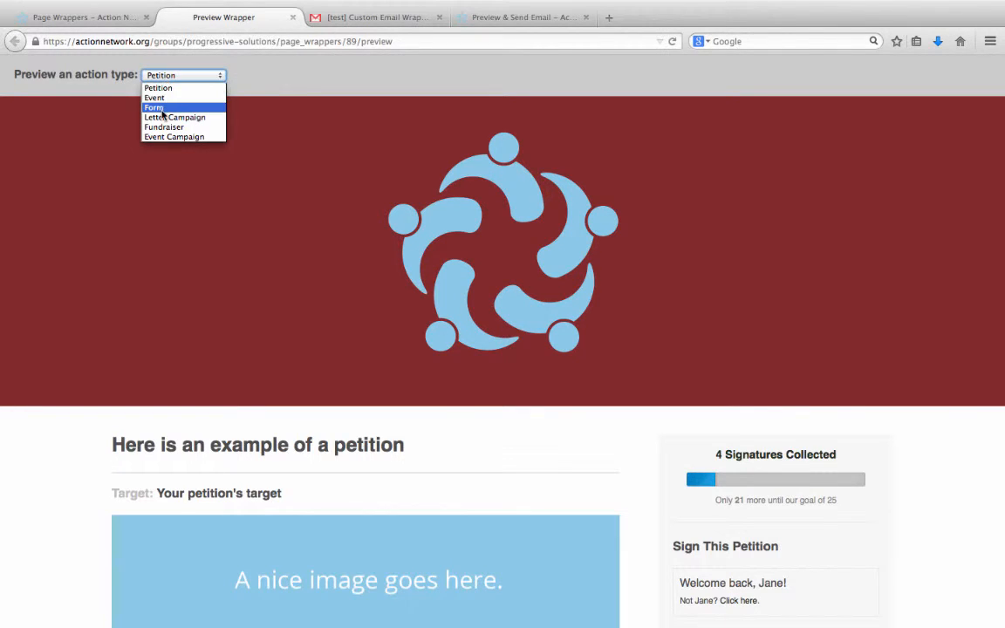
pyautogui.click(160, 107)
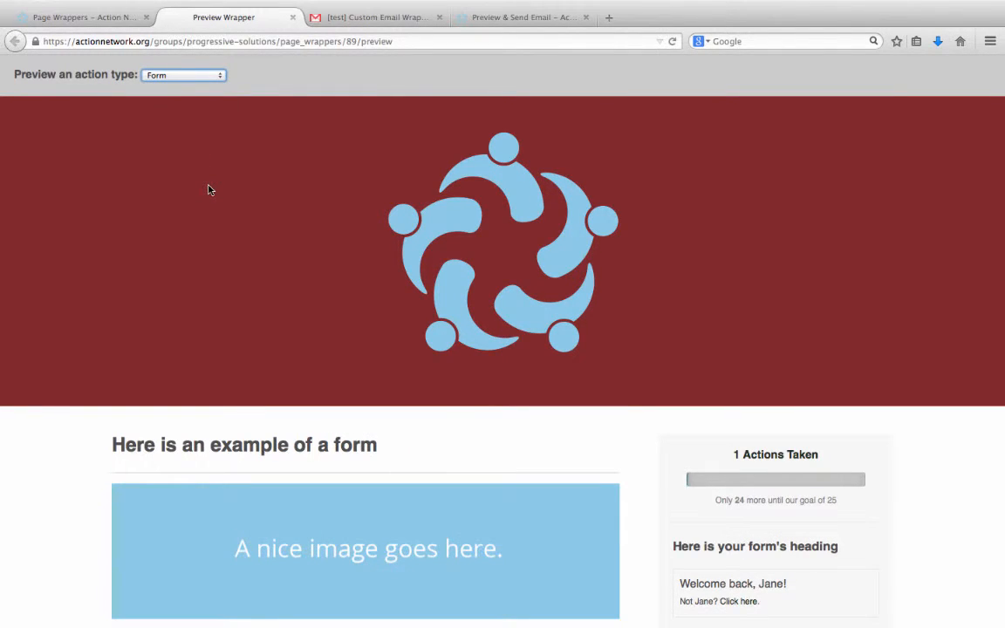
pyautogui.click(169, 260)
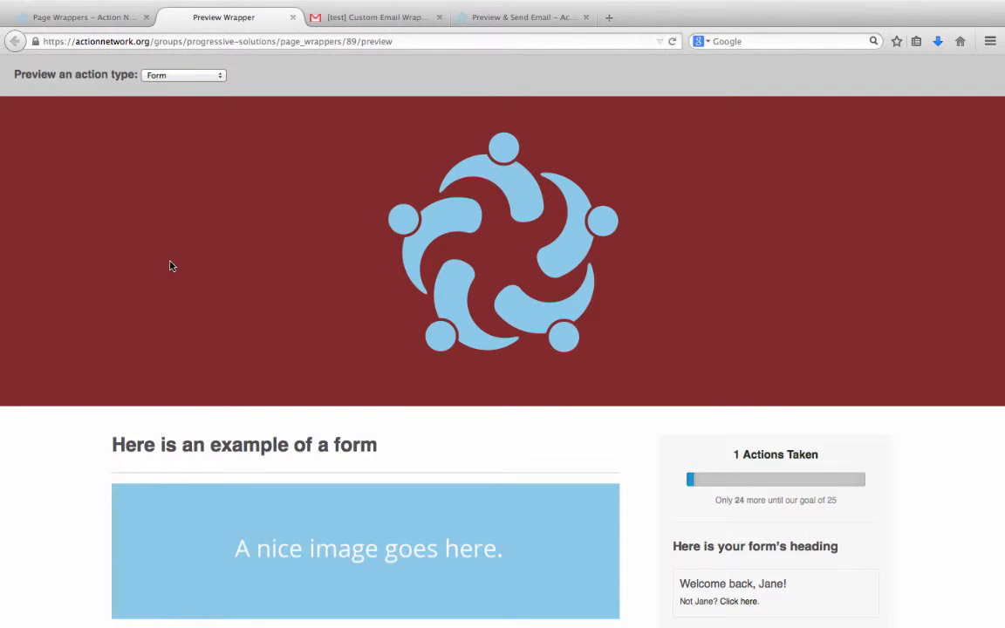
# Return to the page wrapper list and make Tutorial Wrapper the default for Progressive Solutions.
pyautogui.click(76, 20)
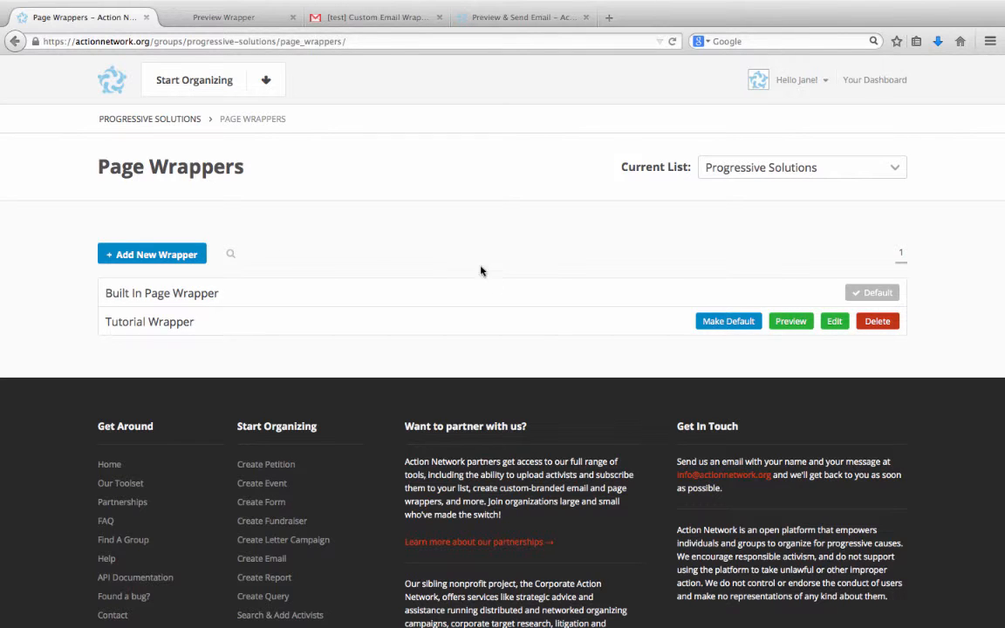
pyautogui.click(707, 322)
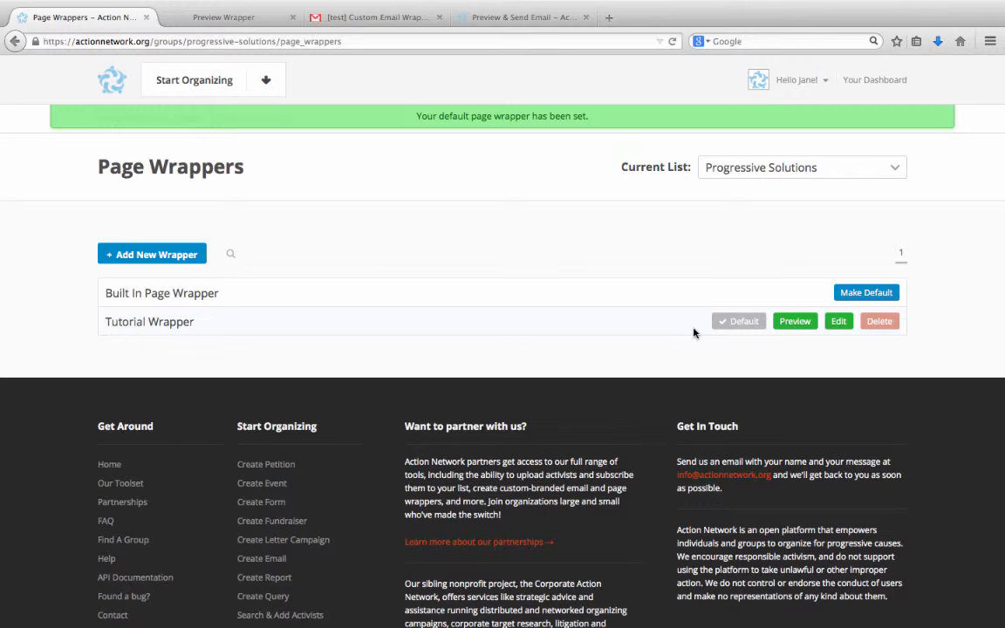
# Create a new form action and title it "Wrapper tutorial form".
pyautogui.click(262, 81)
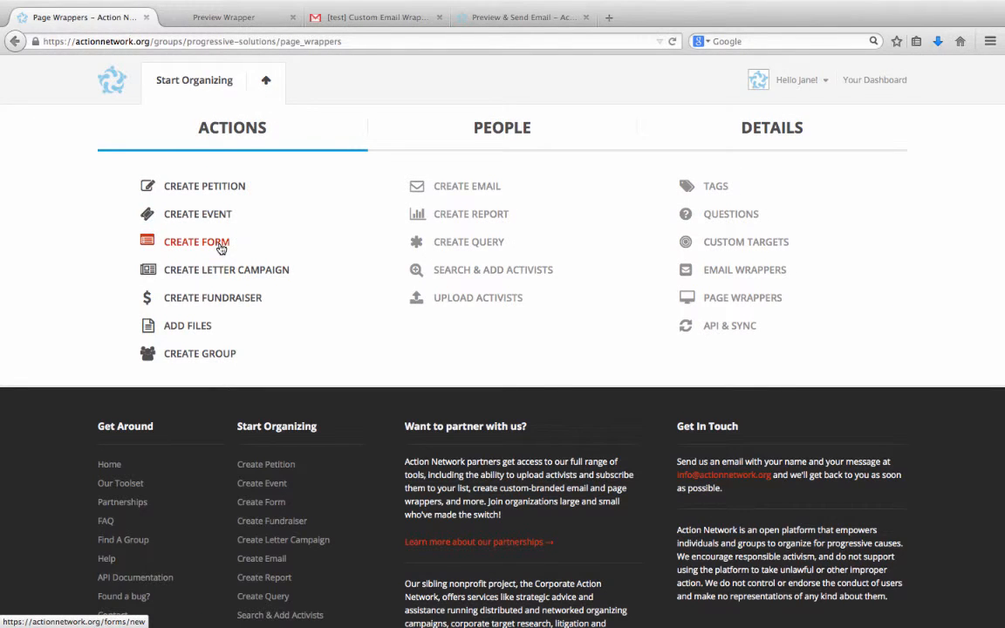
pyautogui.click(221, 249)
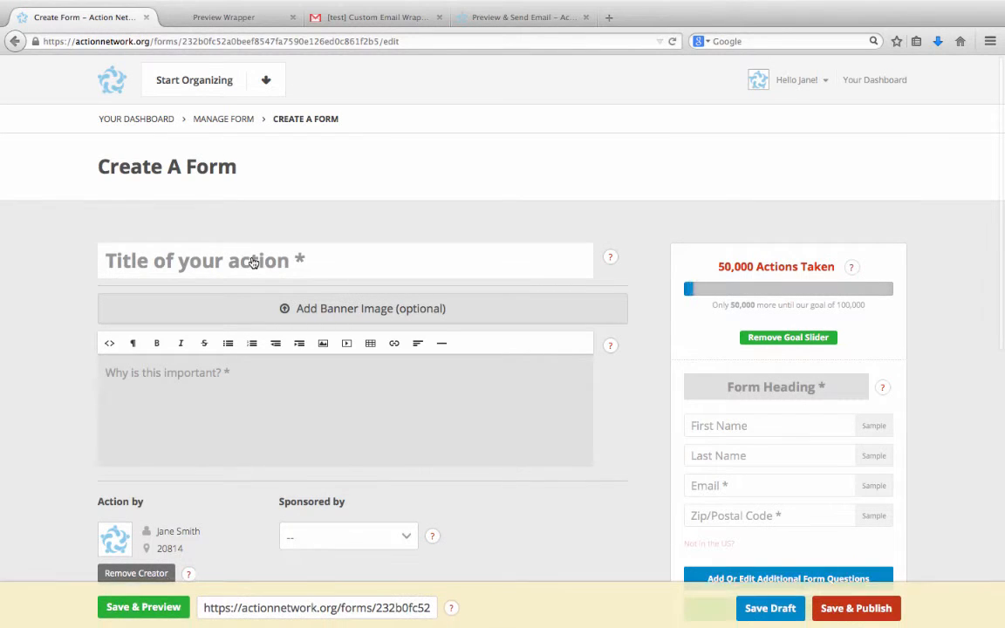
pyautogui.click(252, 262)
pyautogui.write('Wrapper ')
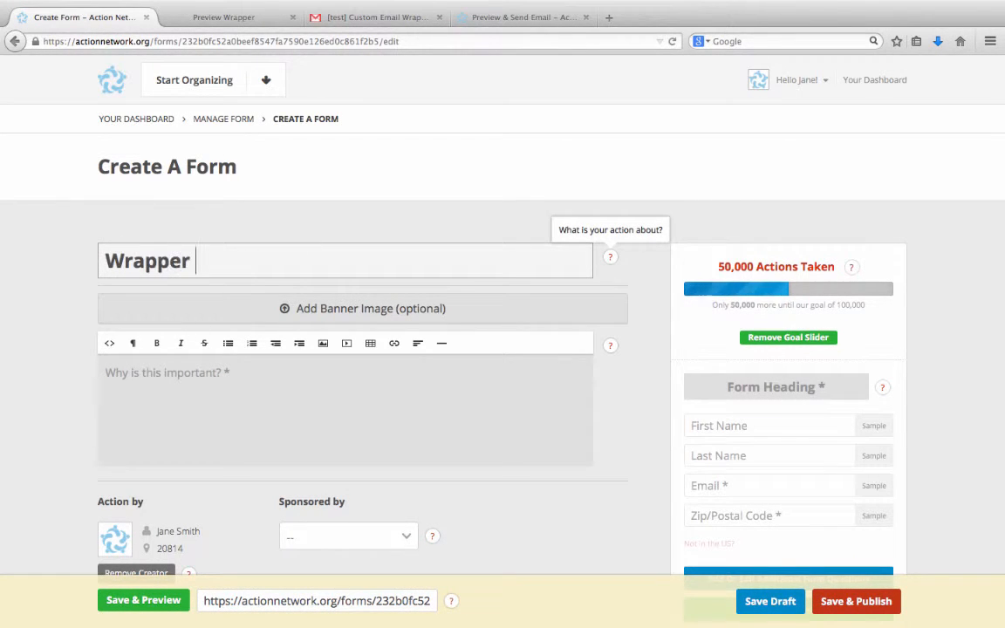
pyautogui.write('tutorial form')
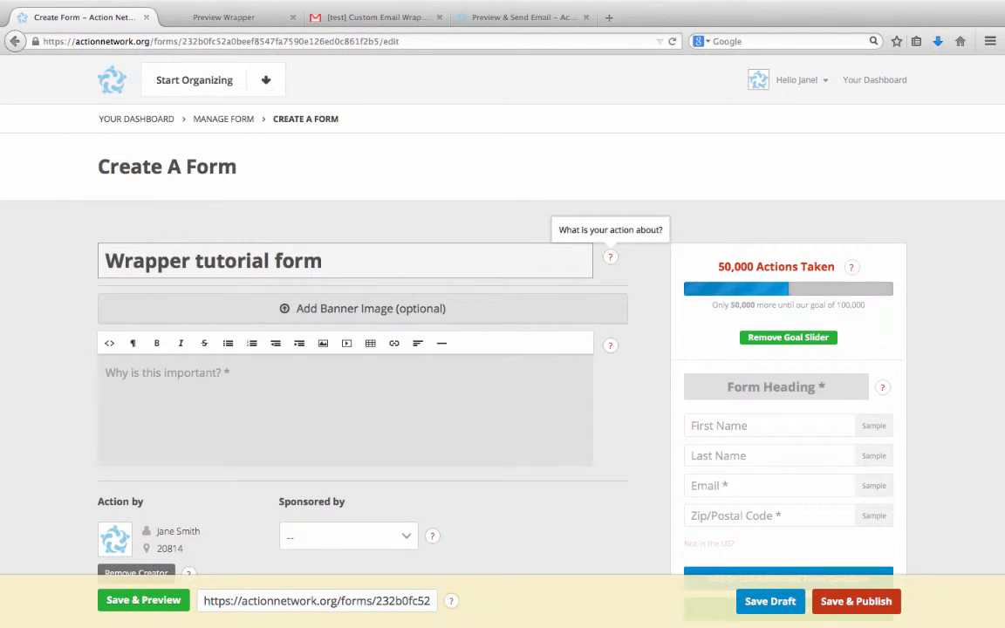
# Enter "This is our description" as the form's description and "Sign up here" as the form heading.
pyautogui.click(182, 375)
pyautogui.write('This is ou')
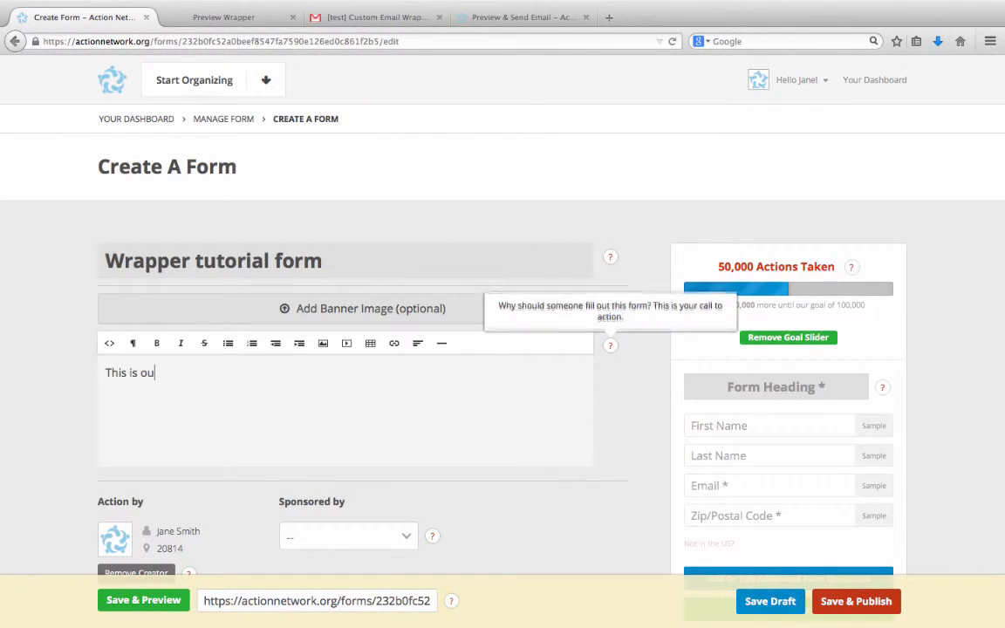
pyautogui.write('r description')
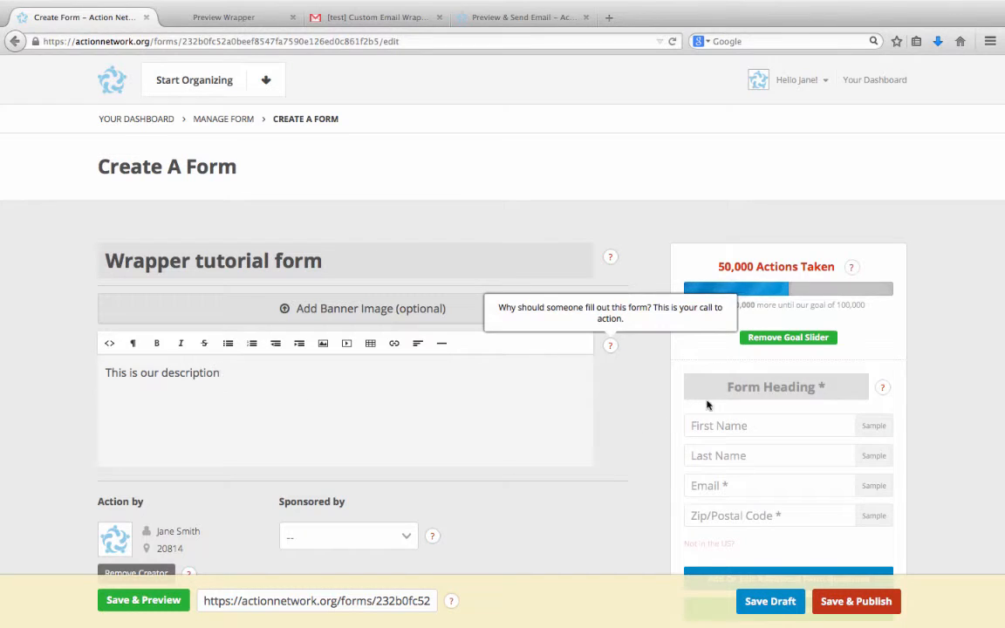
pyautogui.click(708, 394)
pyautogui.write('Sign up he')
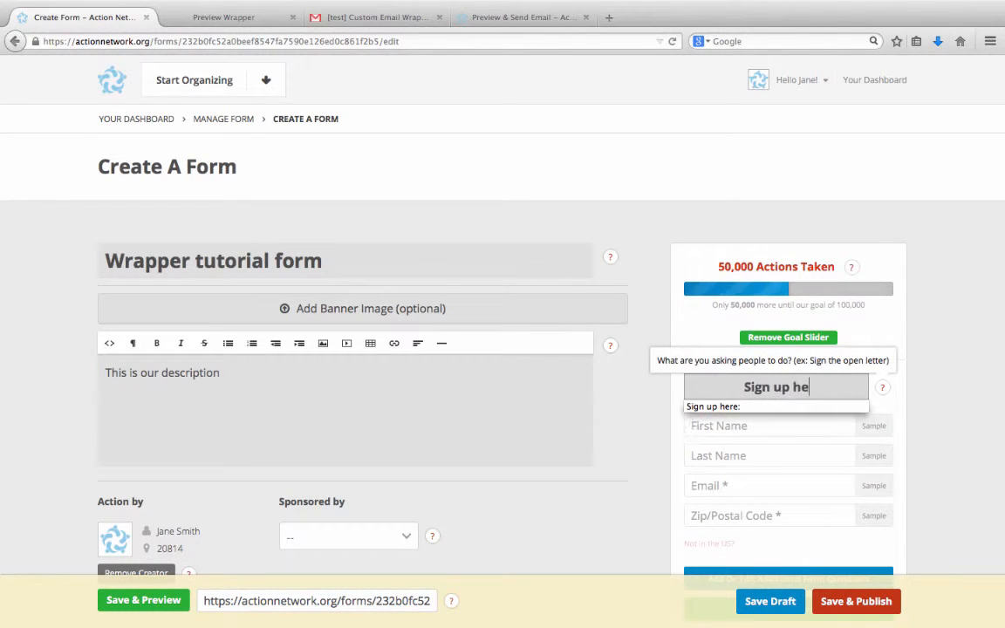
pyautogui.write('re')
pyautogui.click(936, 416)
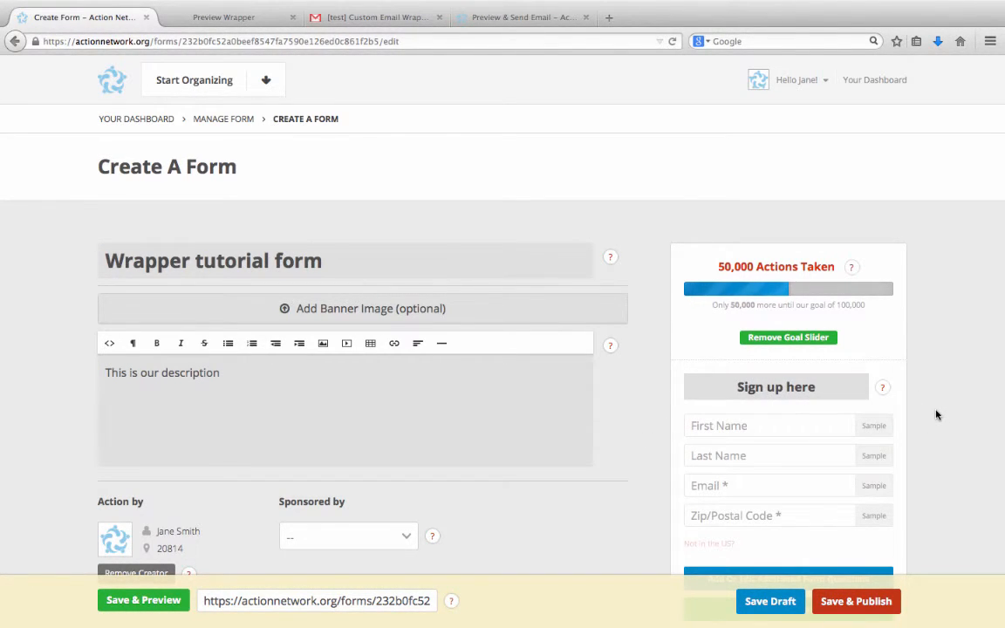
# Set Progressive Solutions as the form's sponsor, remove the individual creator, and publish the form.
pyautogui.scroll(-2, 936, 416)
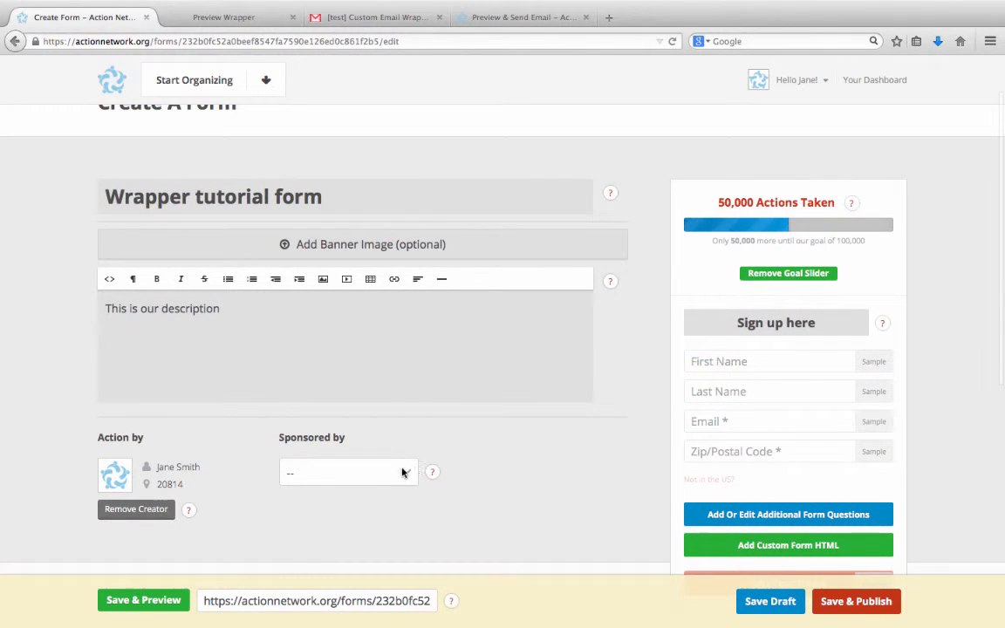
pyautogui.click(404, 473)
pyautogui.click(354, 512)
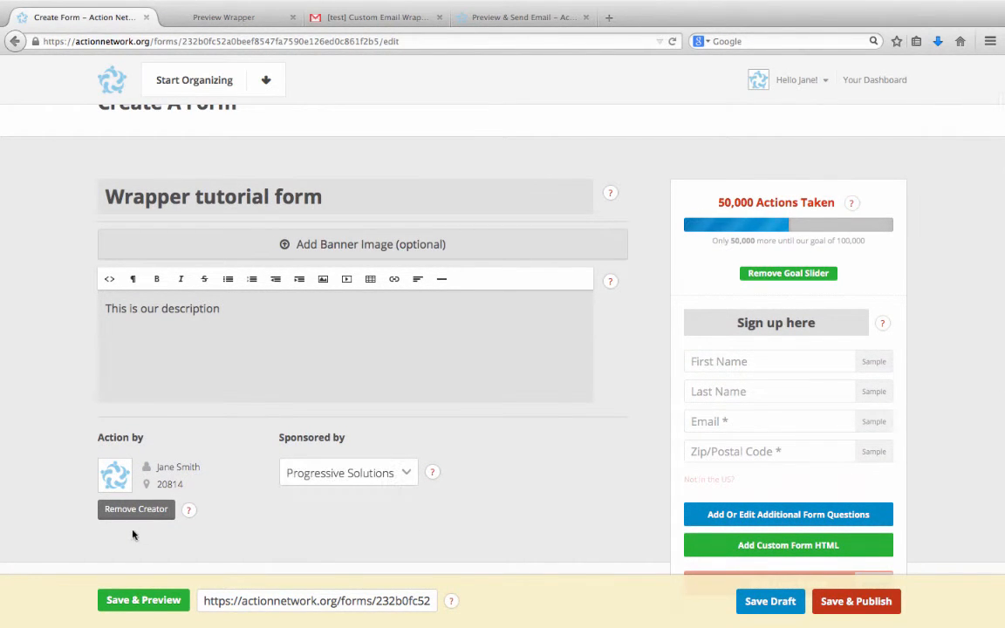
pyautogui.click(135, 509)
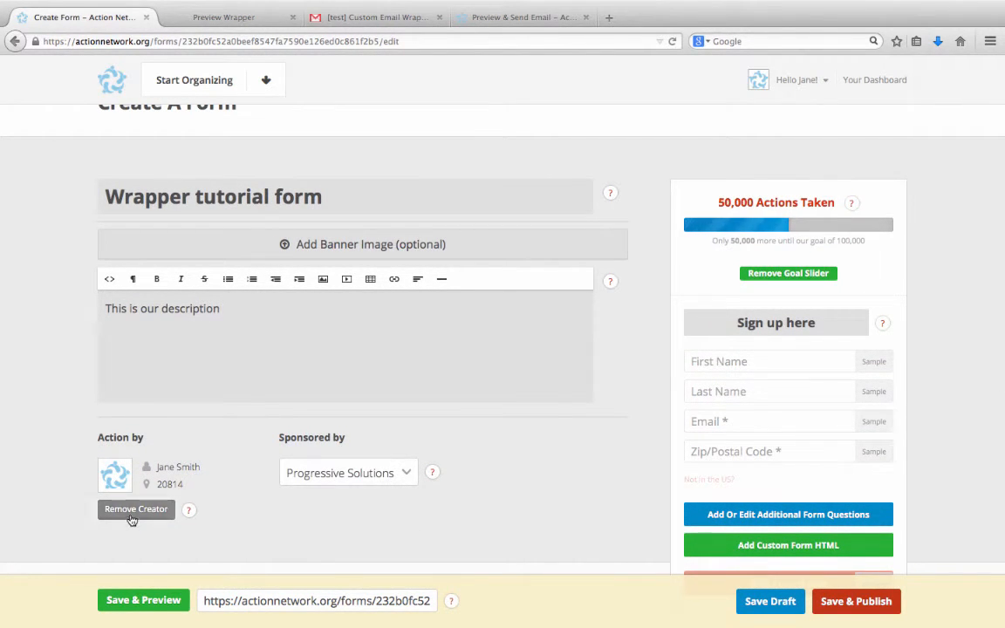
pyautogui.click(858, 601)
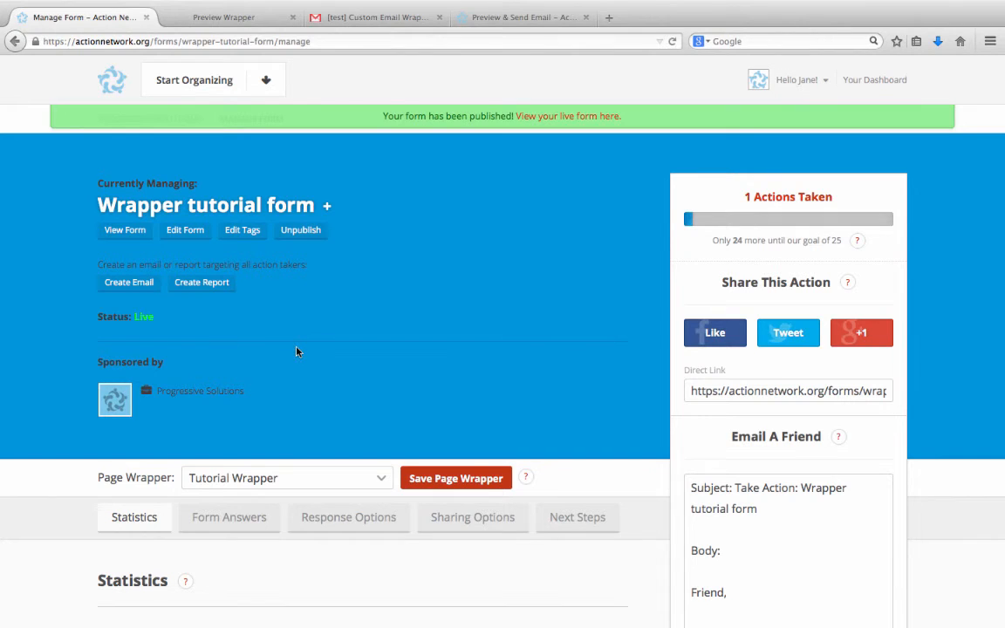
# Check which page wrappers are available for the published form, leaving the current selection in place.
pyautogui.scroll(-1, 297, 352)
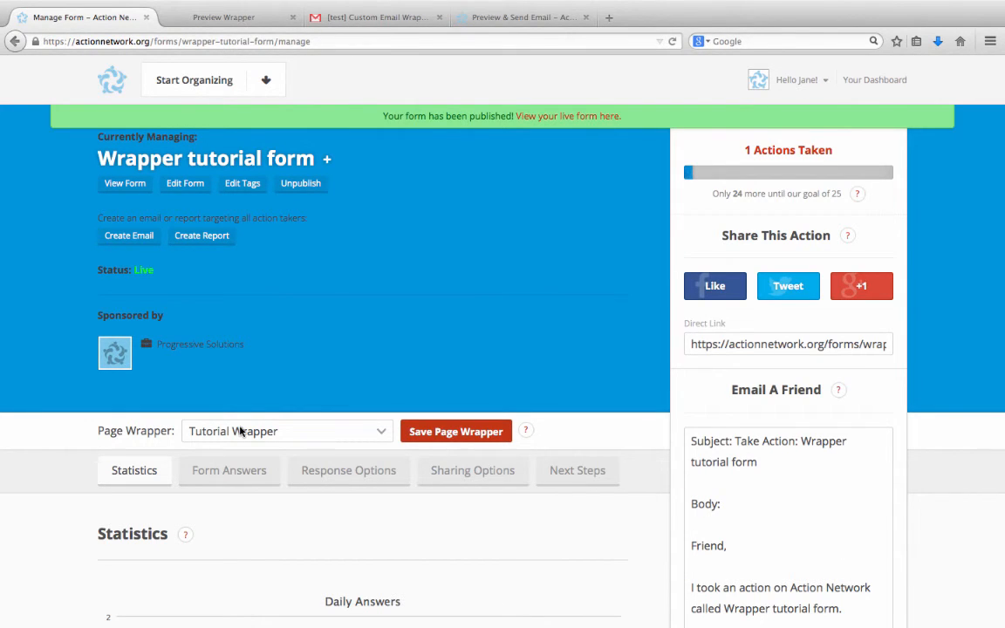
pyautogui.click(241, 431)
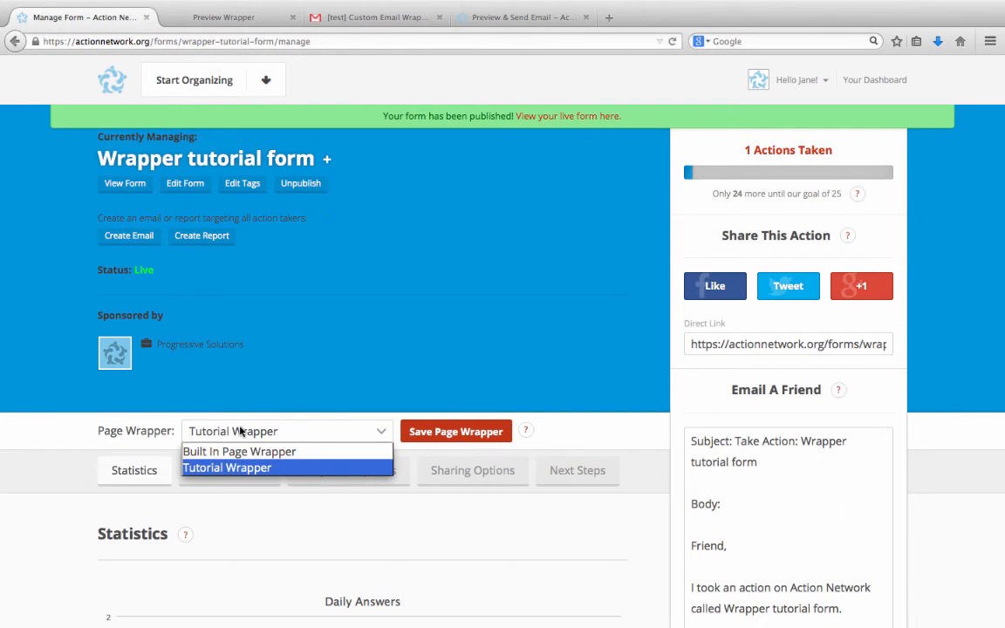
pyautogui.click(357, 375)
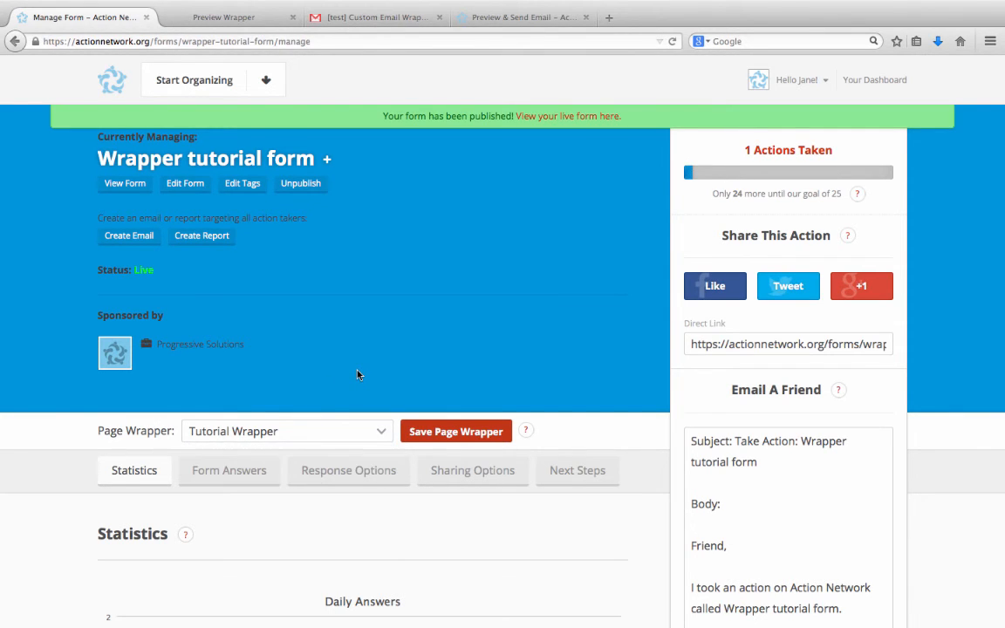